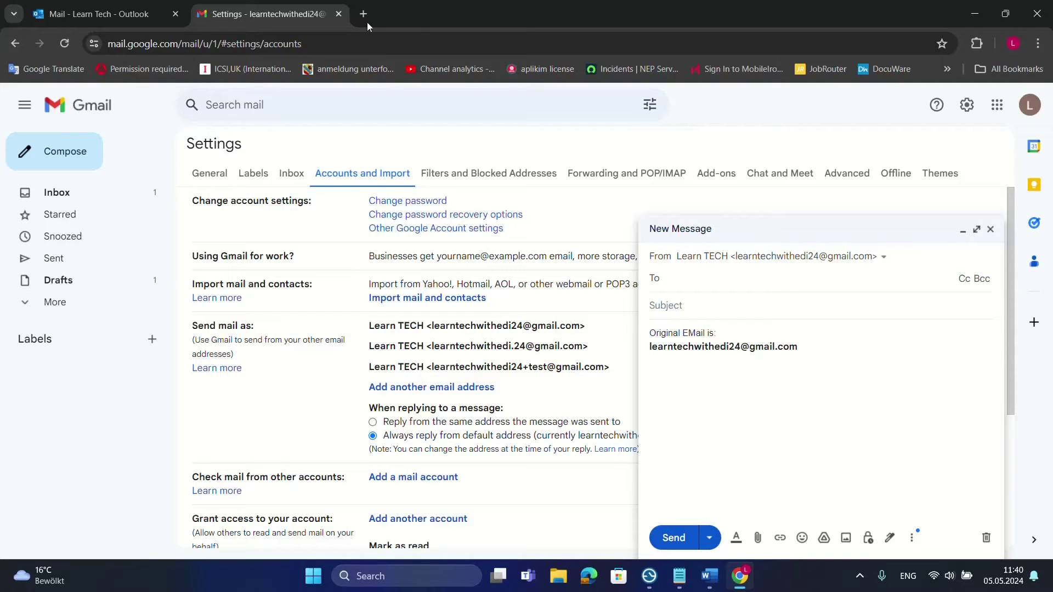
Switch to the Gmail inbox, keeping the draft that lists the original address open
{"action": "left_click", "coordinate": [74, 199]}
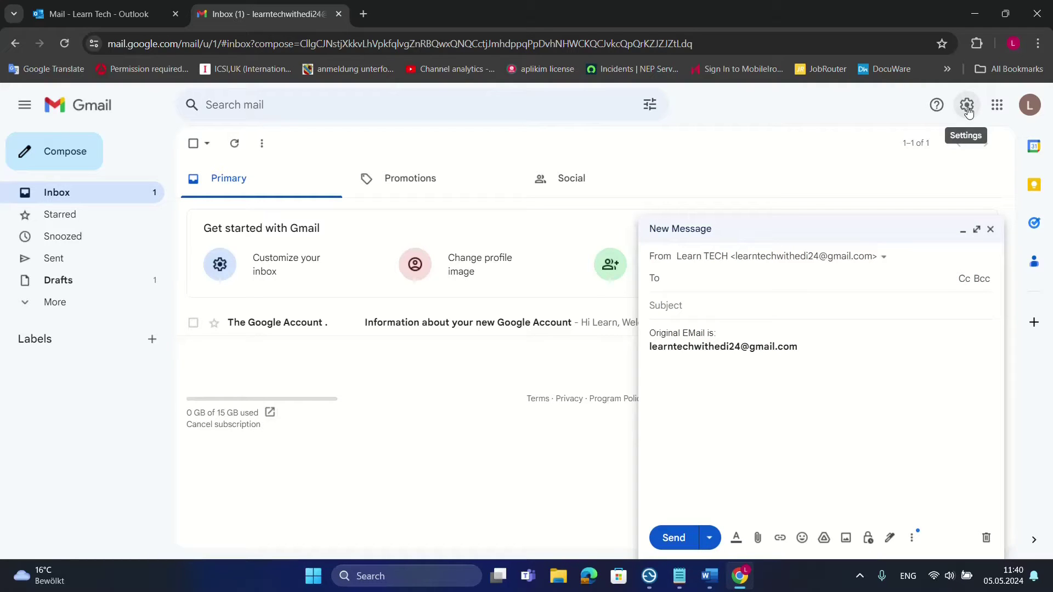
Open Gmail's Accounts and Import settings and locate the Send mail as section with three addresses
{"action": "left_click", "coordinate": [967, 106]}
{"action": "left_click", "coordinate": [961, 230]}
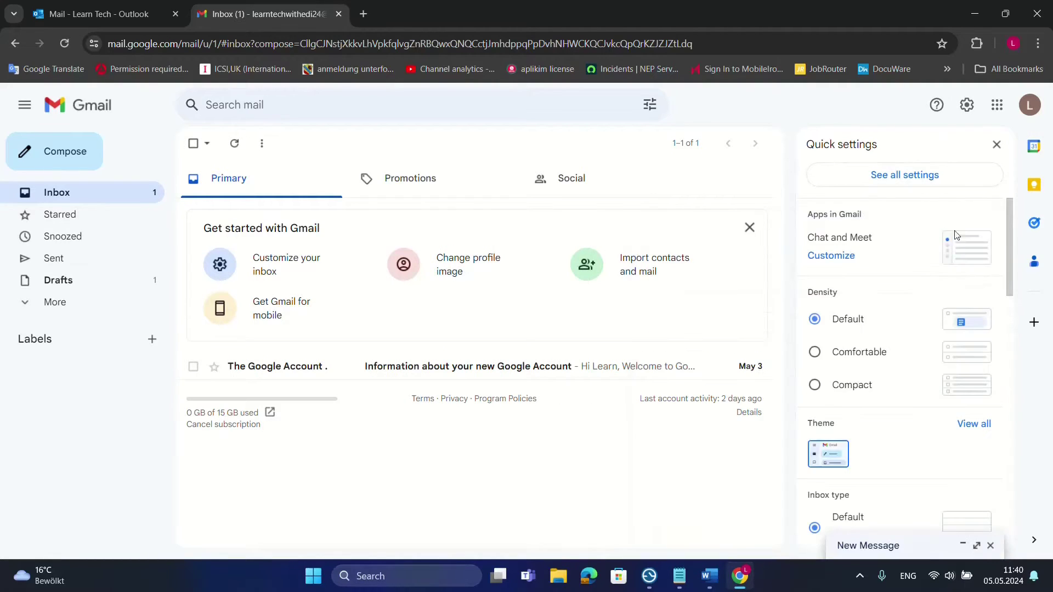
{"action": "left_click", "coordinate": [891, 184]}
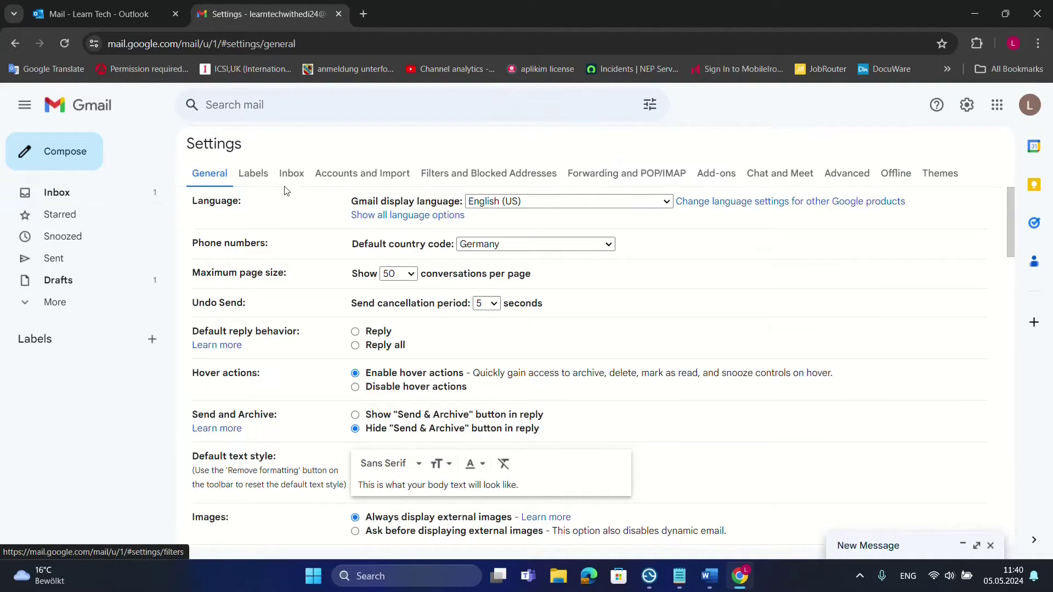
{"action": "left_click", "coordinate": [357, 185]}
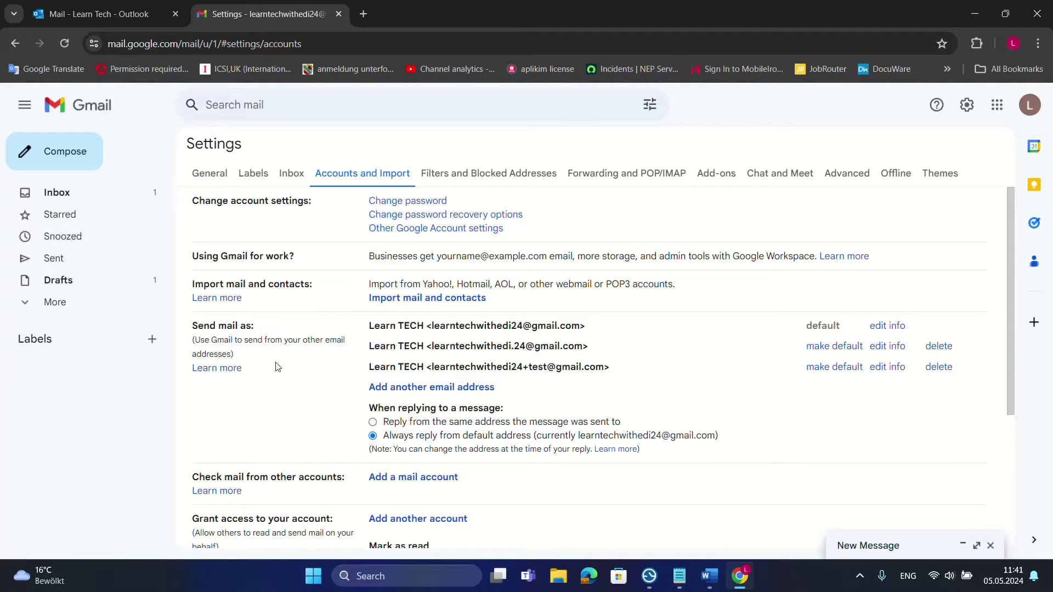
{"action": "scroll", "coordinate": [282, 258], "scroll_direction": "down", "scroll_amount": 1}
{"action": "scroll", "coordinate": [282, 278], "scroll_direction": "up", "scroll_amount": 1}
{"action": "left_click_drag", "start_coordinate": [192, 325], "coordinate": [280, 339]}
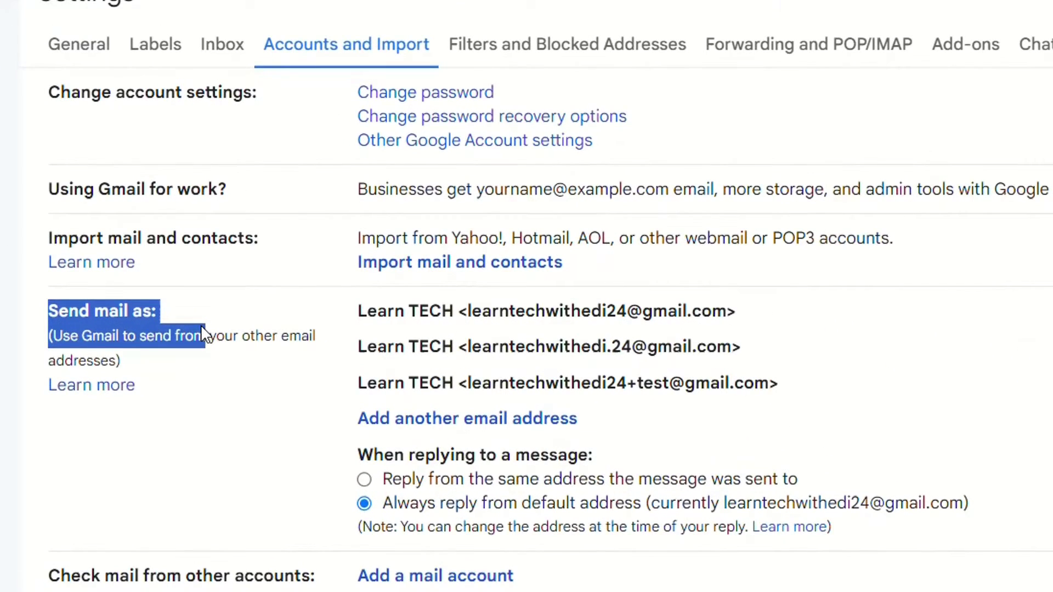
{"action": "left_click", "coordinate": [208, 378]}
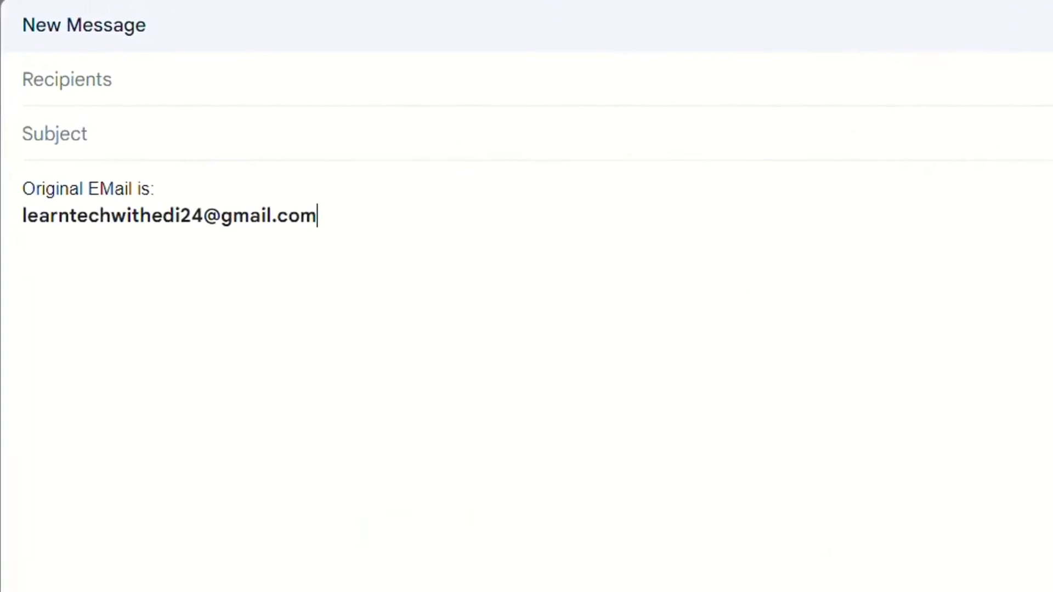
Start a new line below the original address and type the account's username
{"action": "left_click", "coordinate": [66, 78]}
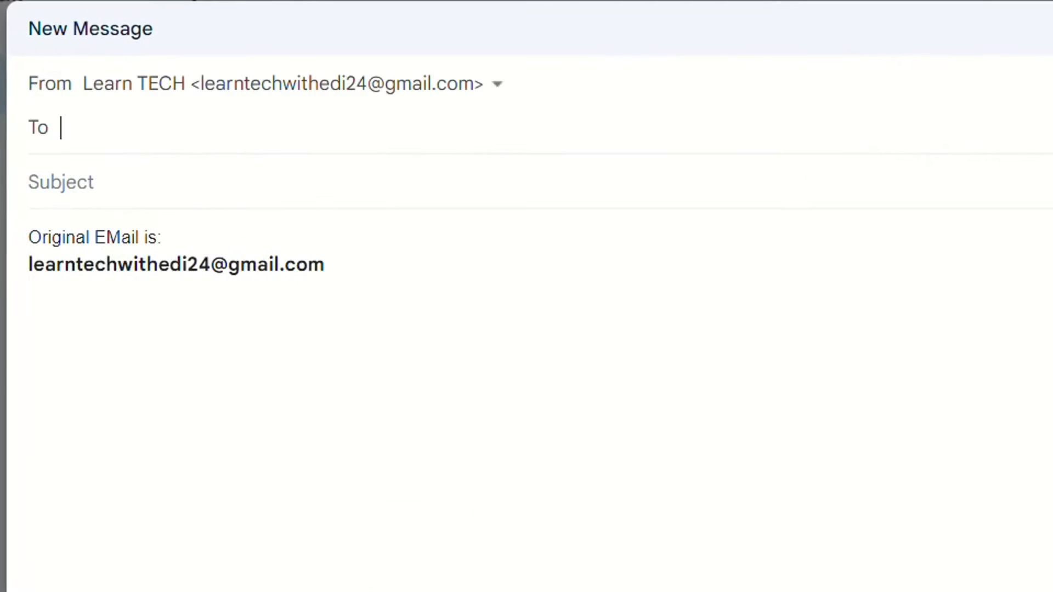
{"action": "left_click_drag", "start_coordinate": [384, 275], "coordinate": [27, 242]}
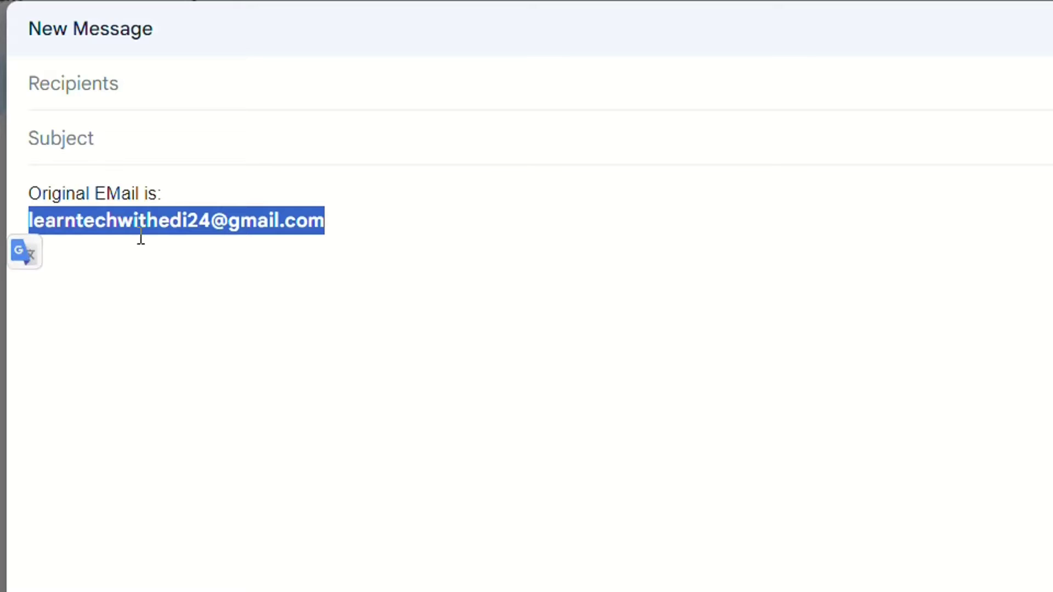
{"action": "left_click", "coordinate": [214, 89]}
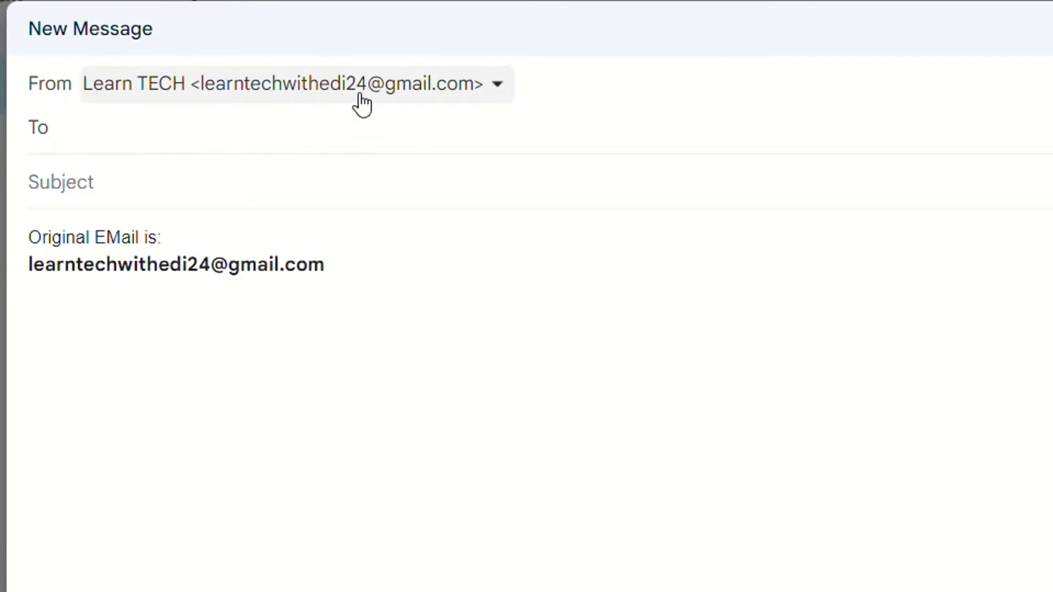
{"action": "triple_click", "coordinate": [353, 281]}
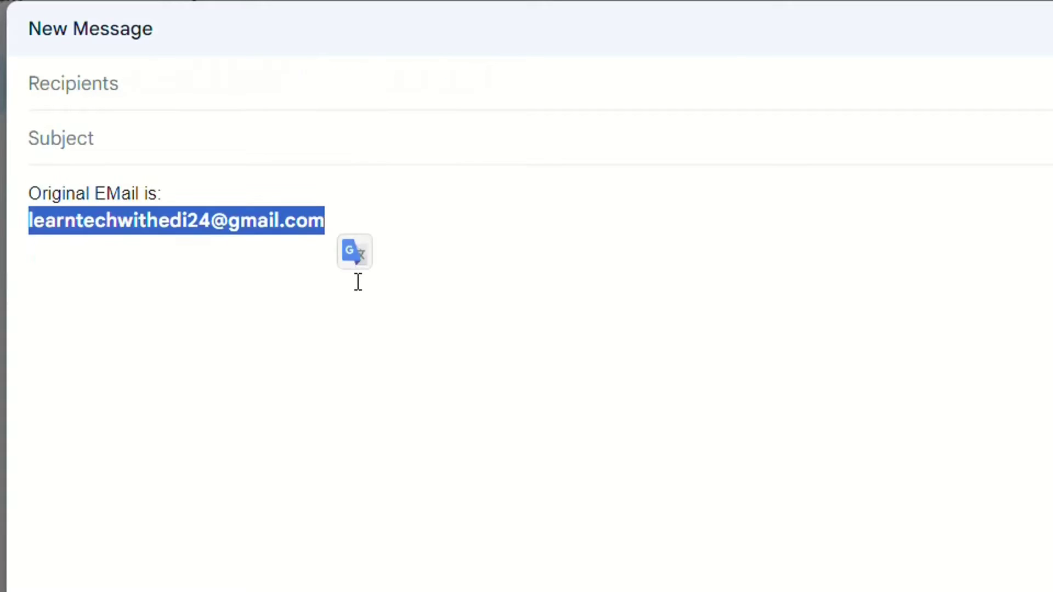
{"action": "key", "text": "Right"}
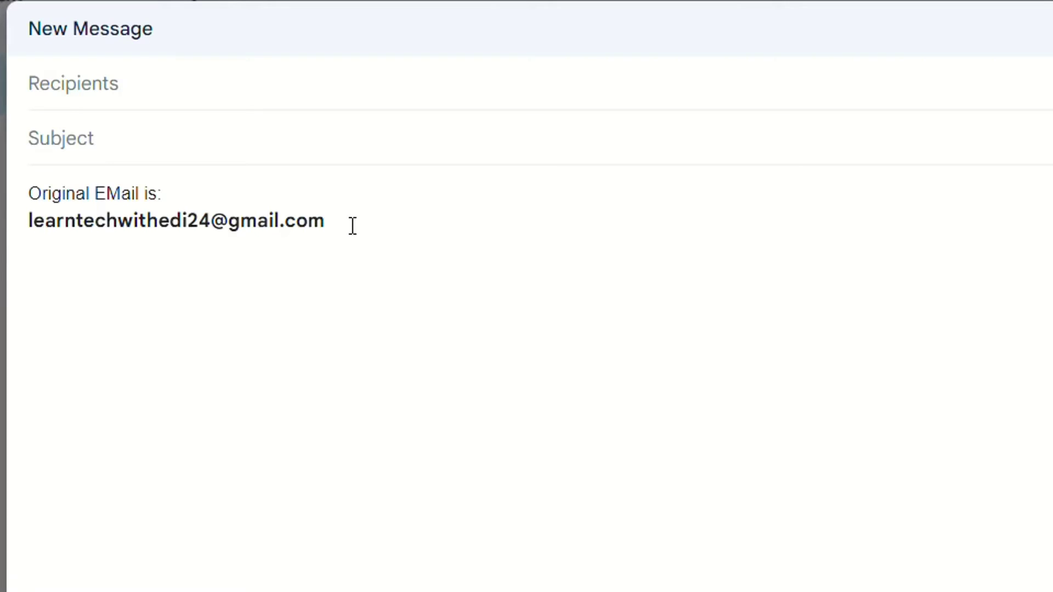
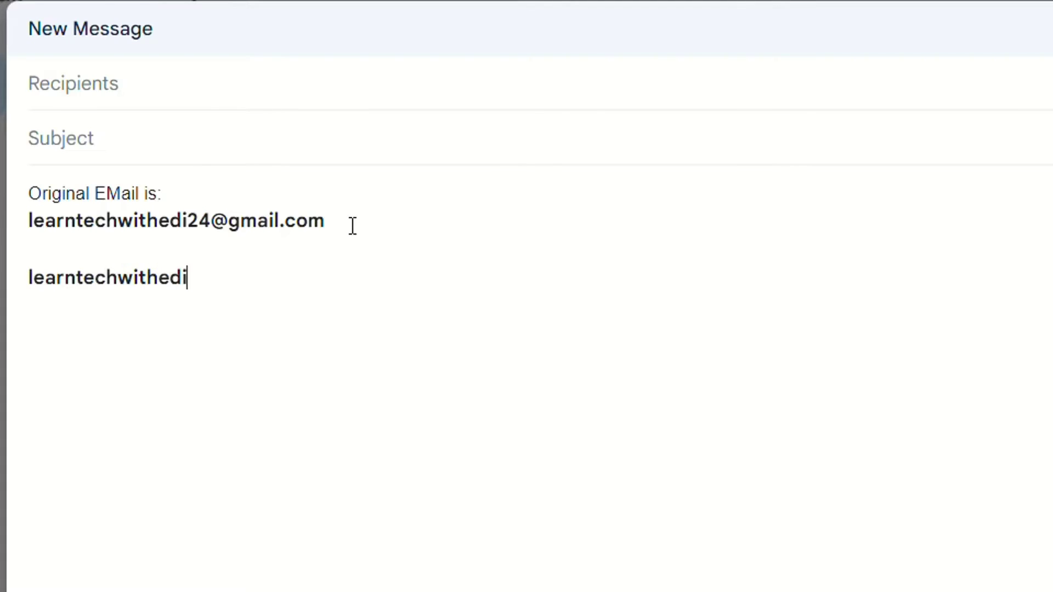
{"action": "left_click_drag", "start_coordinate": [209, 226], "coordinate": [23, 229]}
{"action": "left_click", "coordinate": [216, 275]}
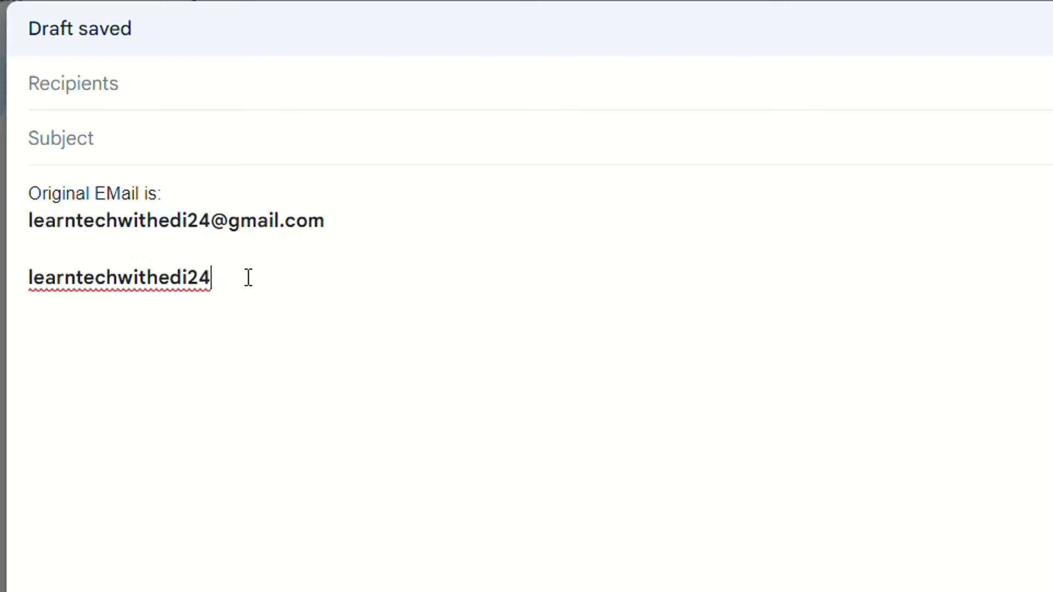
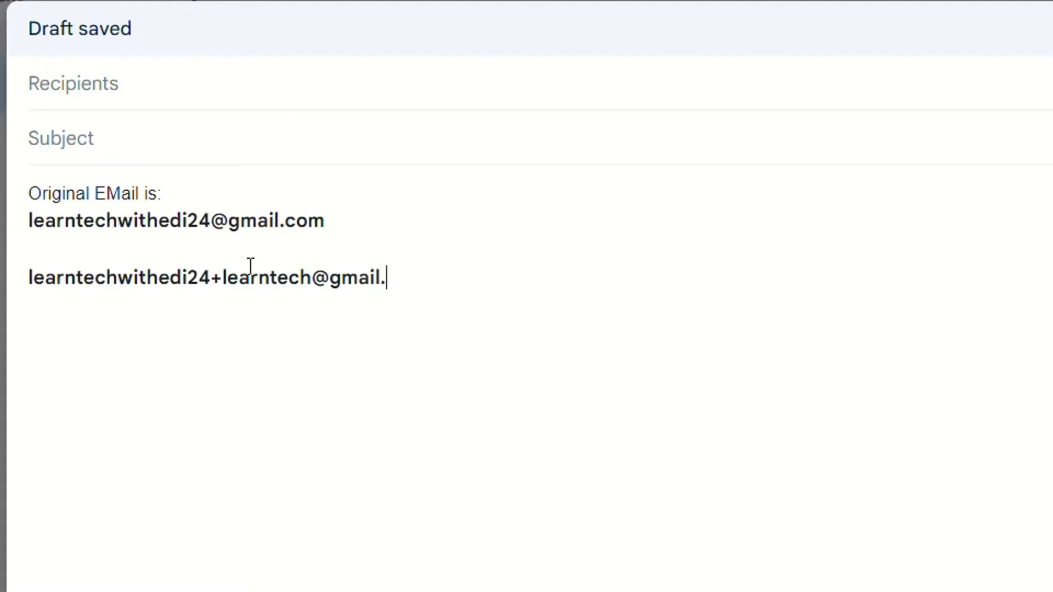
{"action": "left_click_drag", "start_coordinate": [494, 286], "coordinate": [29, 280]}
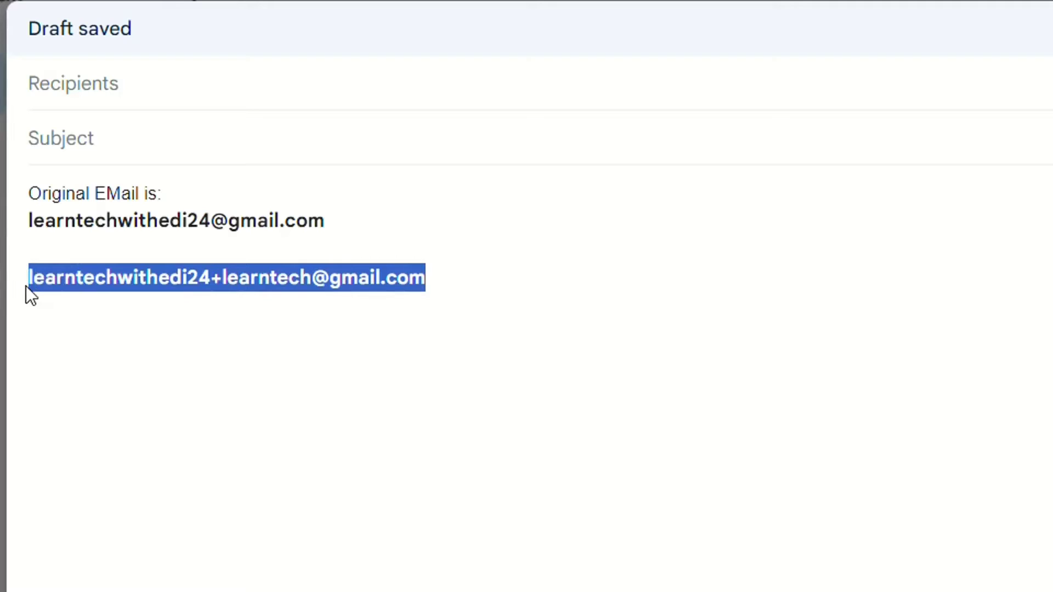
Duplicate the alias line and replace its learntech tag with test
{"action": "key", "text": "ctrl+c"}
{"action": "left_click", "coordinate": [477, 279]}
{"action": "key", "text": "Return"}
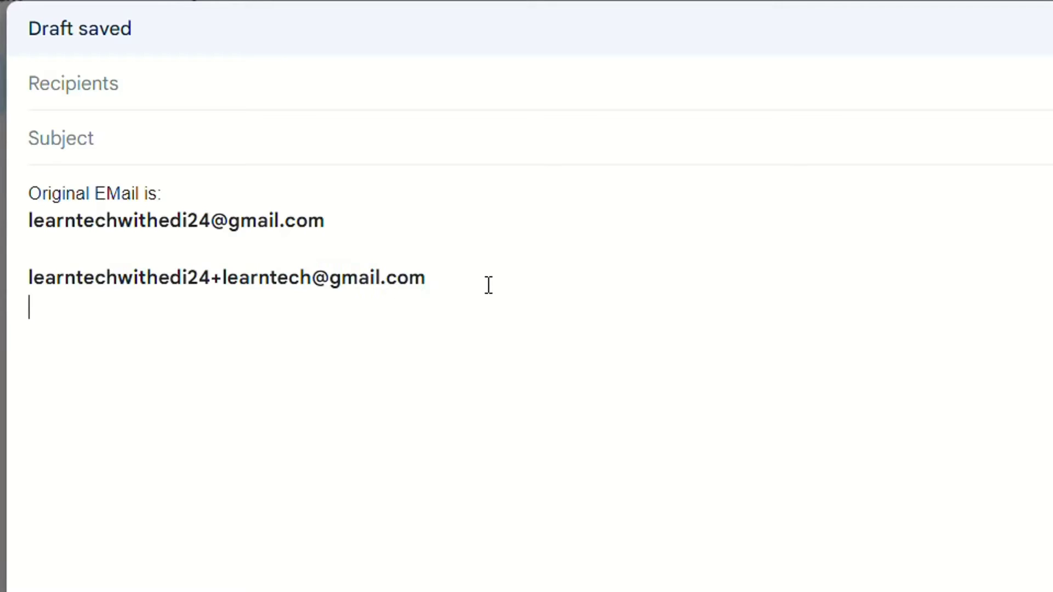
{"action": "key", "text": "ctrl+v"}
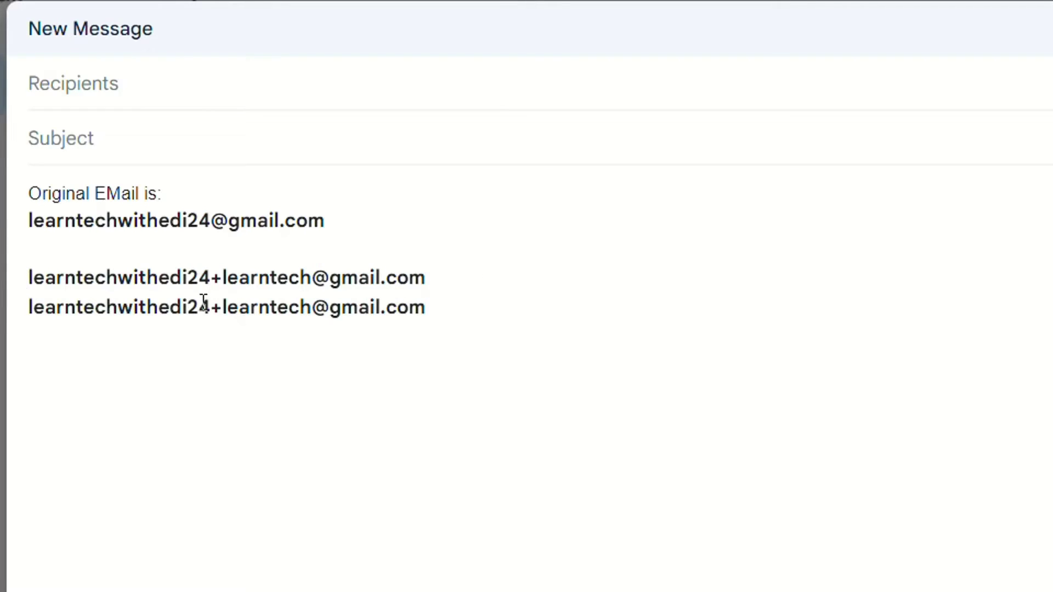
{"action": "left_click_drag", "start_coordinate": [209, 307], "coordinate": [23, 314]}
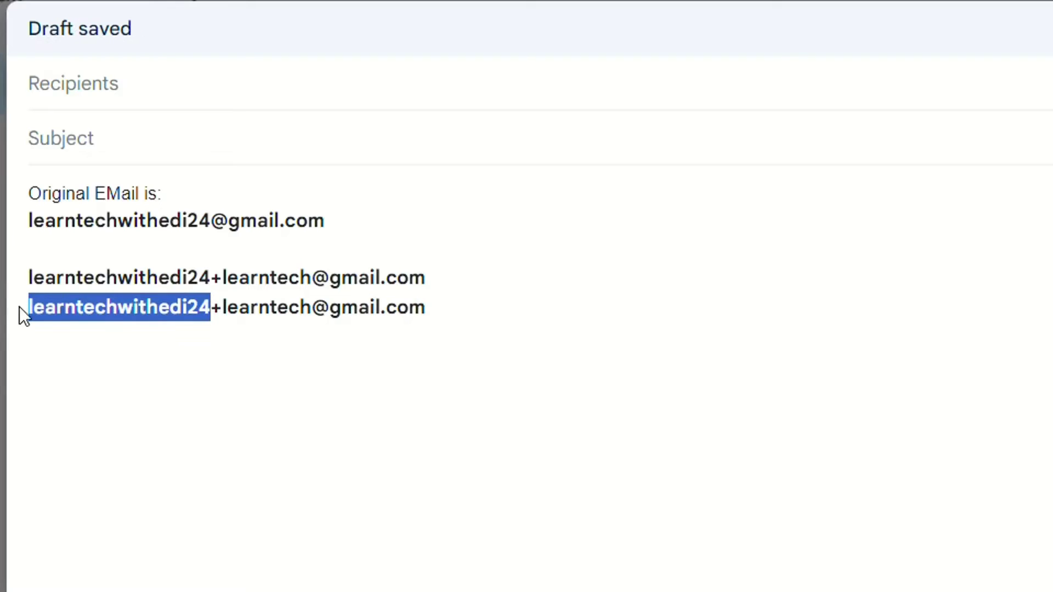
{"action": "left_click_drag", "start_coordinate": [212, 220], "coordinate": [24, 209]}
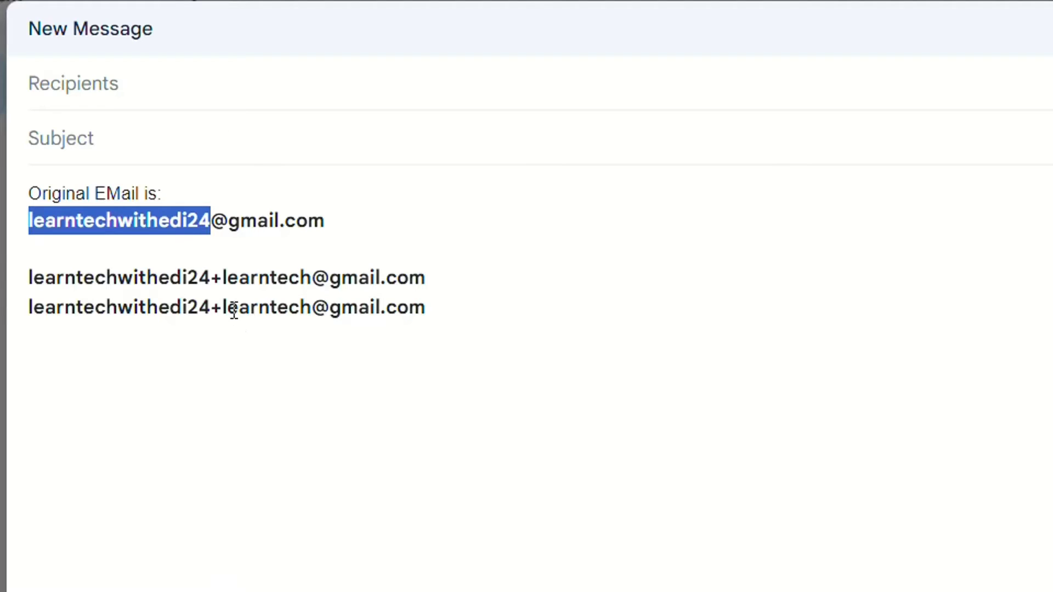
{"action": "left_click_drag", "start_coordinate": [222, 306], "coordinate": [311, 306]}
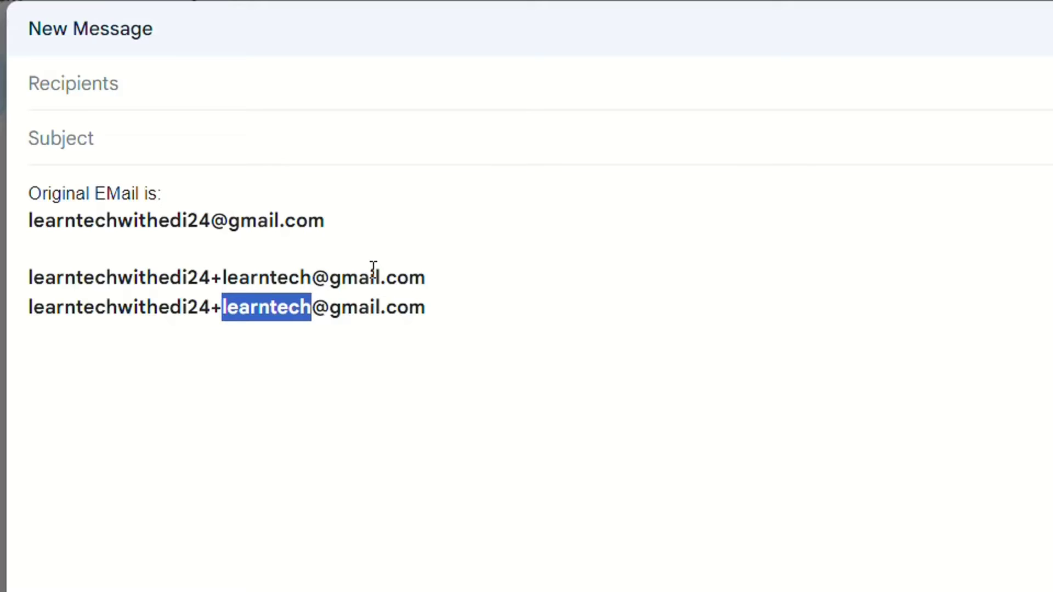
{"action": "type", "text": "test"}
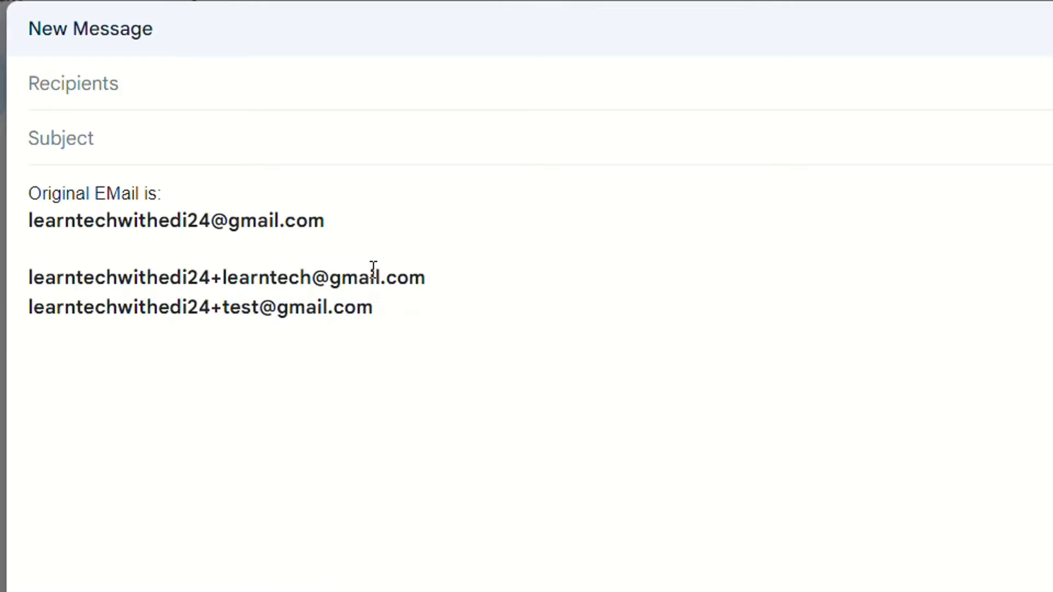
Add an empty line below the two plus aliases
{"action": "left_click", "coordinate": [415, 318]}
{"action": "key", "text": "Return"}
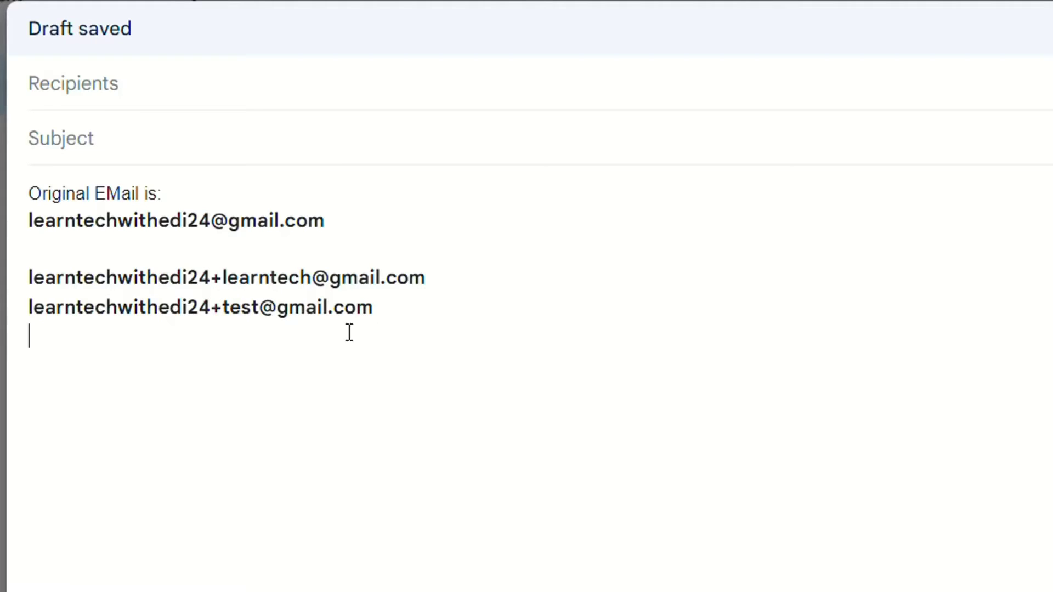
{"action": "left_click", "coordinate": [222, 277]}
{"action": "left_click_drag", "start_coordinate": [221, 277], "coordinate": [312, 282]}
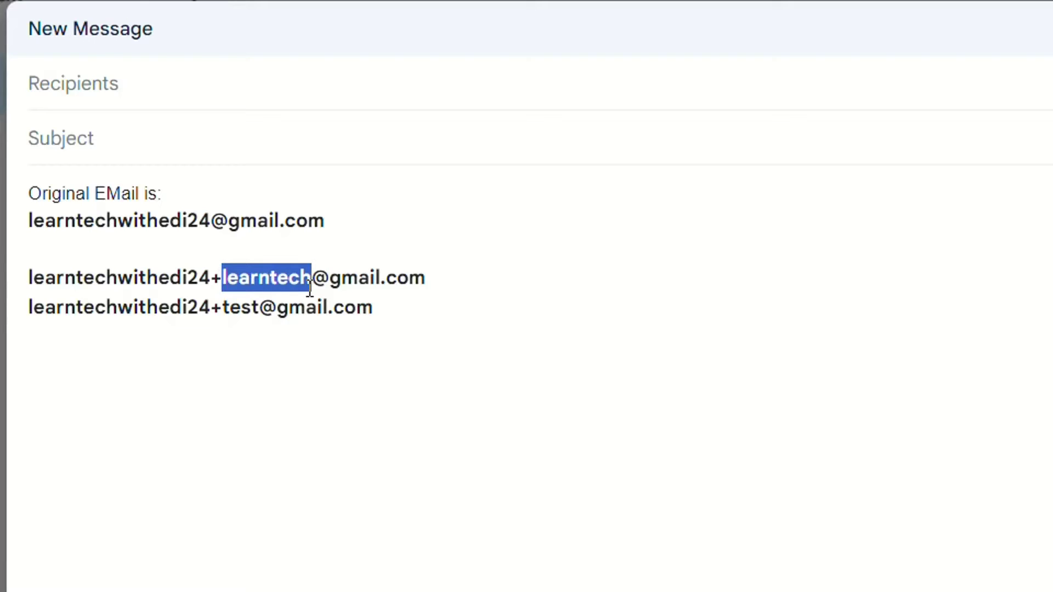
{"action": "left_click", "coordinate": [414, 317]}
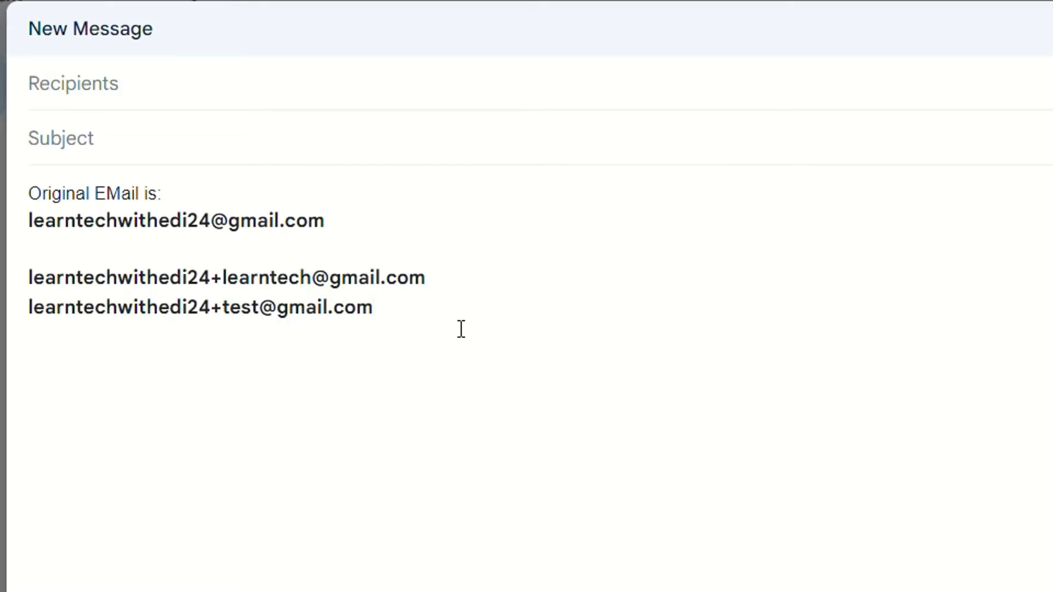
Label the plus-alias group '1.' and start item '2.' below it
{"action": "key", "text": "Return"}
{"action": "key", "text": "Return"}
{"action": "key", "text": "Up"}
{"action": "key", "text": "Up"}
{"action": "key", "text": "Up"}
{"action": "key", "text": "Up"}
{"action": "type", "text": "1."}
{"action": "key", "text": "Right"}
{"action": "key", "text": "Right"}
{"action": "key", "text": "Right"}
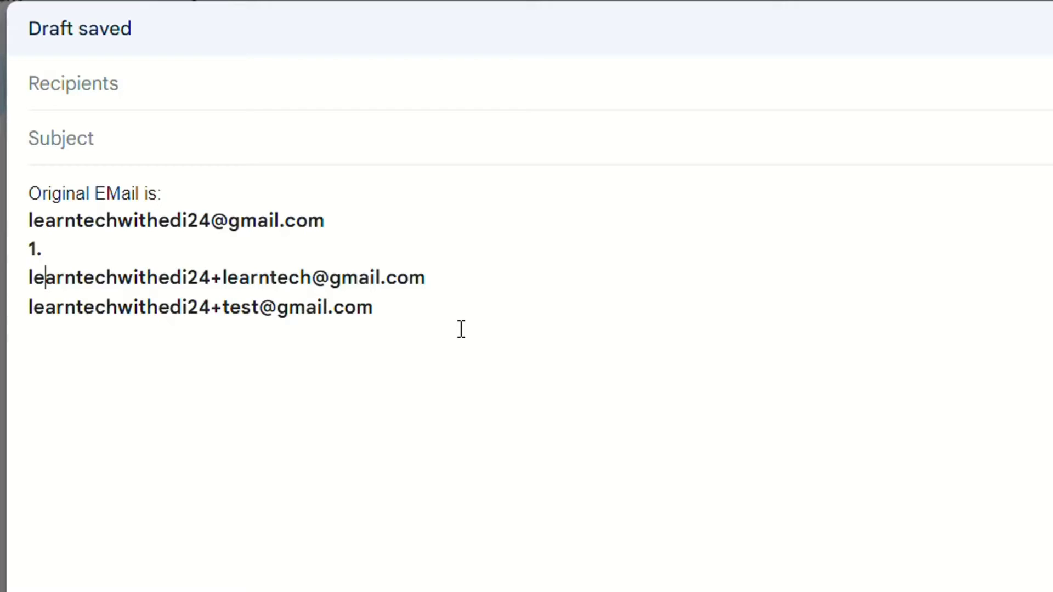
{"action": "key", "text": "Right"}
{"action": "key", "text": "Down"}
{"action": "key", "text": "Down"}
{"action": "key", "text": "Up"}
{"action": "type", "text": "2."}
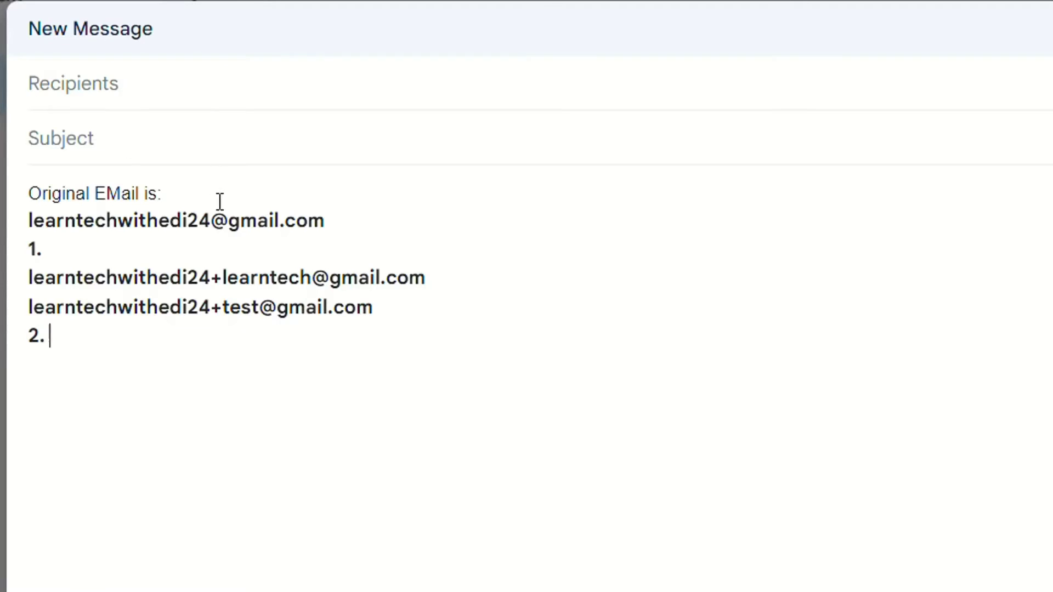
Paste the original address after '2.' and insert a dot before '24'
{"action": "left_click_drag", "start_coordinate": [212, 220], "coordinate": [15, 229]}
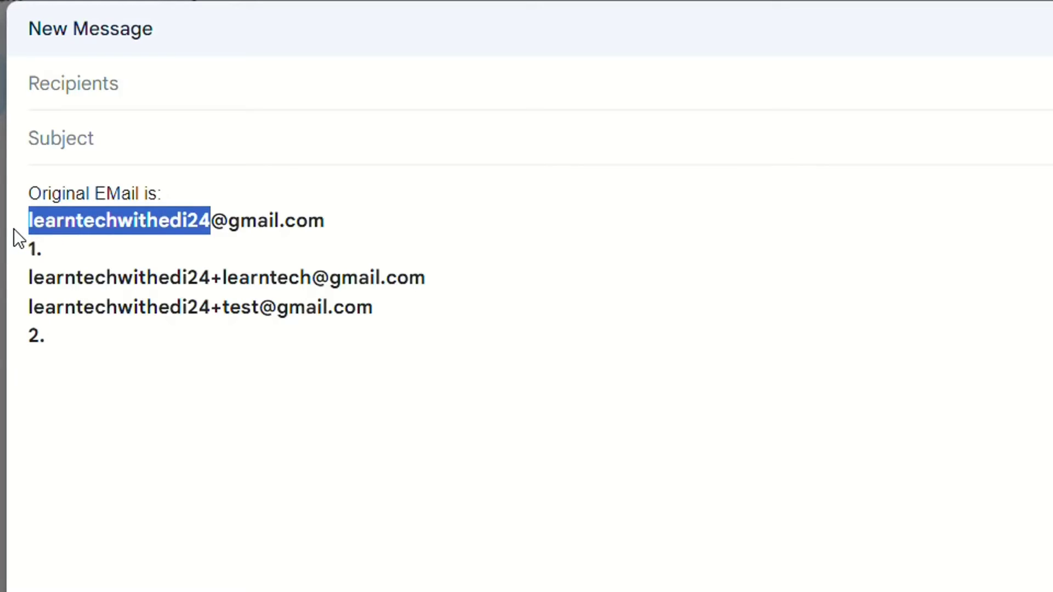
{"action": "left_click", "coordinate": [57, 221]}
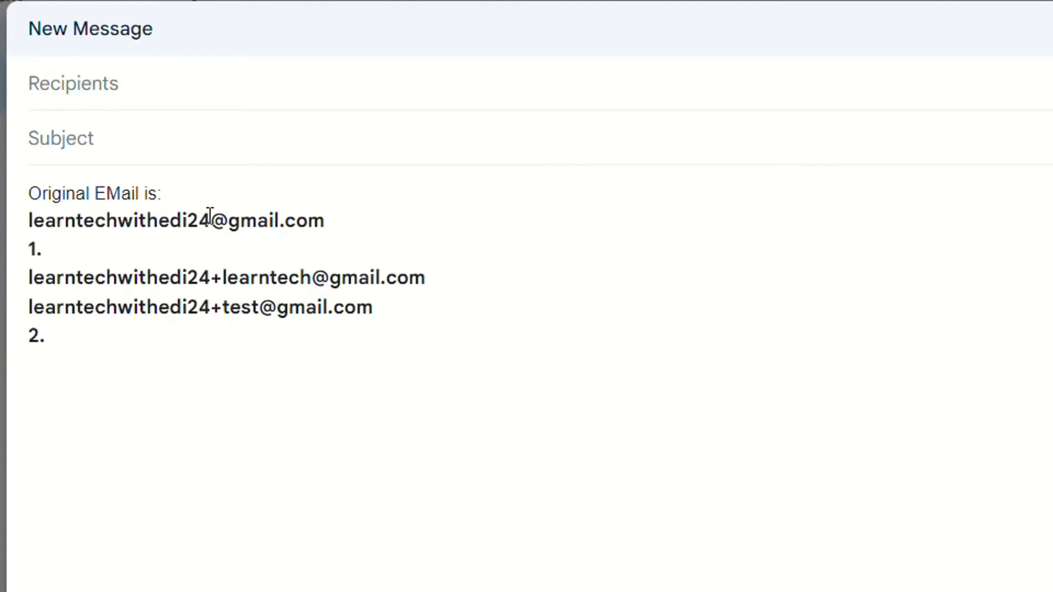
{"action": "left_click_drag", "start_coordinate": [338, 219], "coordinate": [4, 214]}
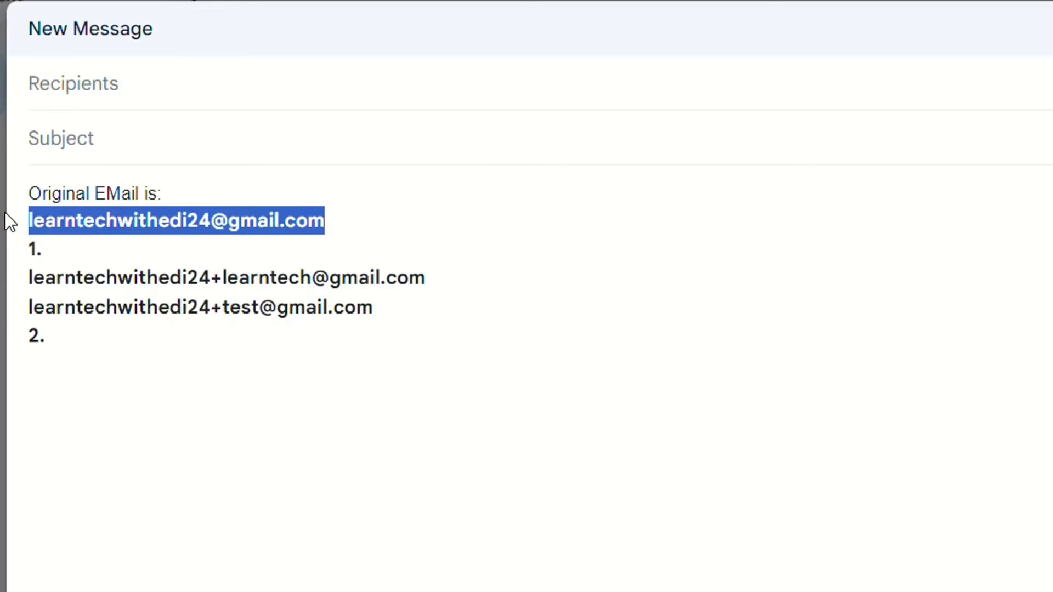
{"action": "key", "text": "ctrl+c"}
{"action": "left_click", "coordinate": [82, 351]}
{"action": "key", "text": "ctrl+v"}
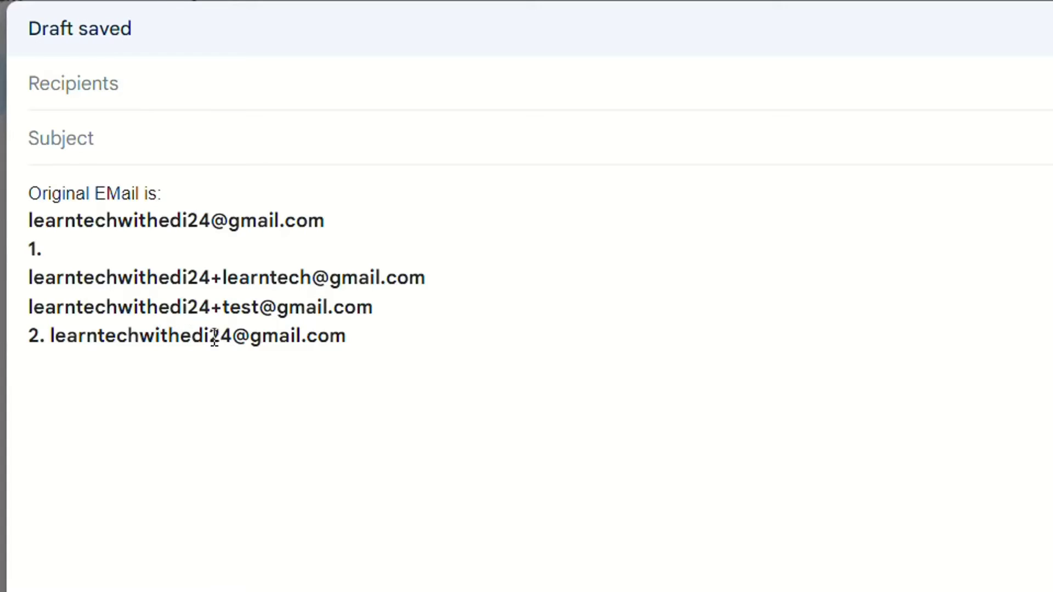
{"action": "left_click", "coordinate": [212, 336]}
{"action": "type", "text": "."}
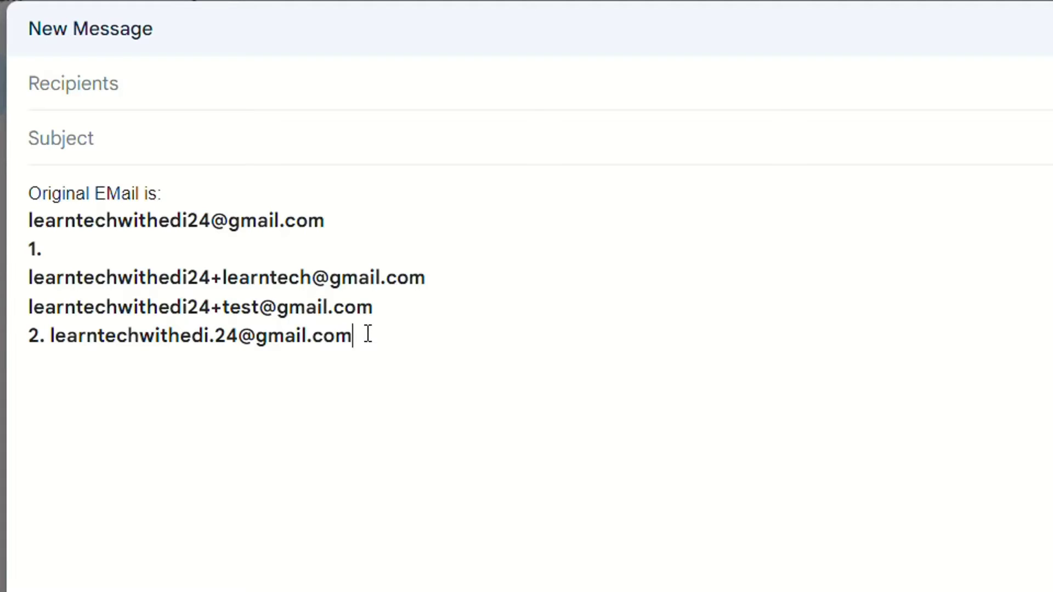
Copy the dotted address to a new line and move its dot to just after 'learn'
{"action": "left_click_drag", "start_coordinate": [367, 334], "coordinate": [52, 338]}
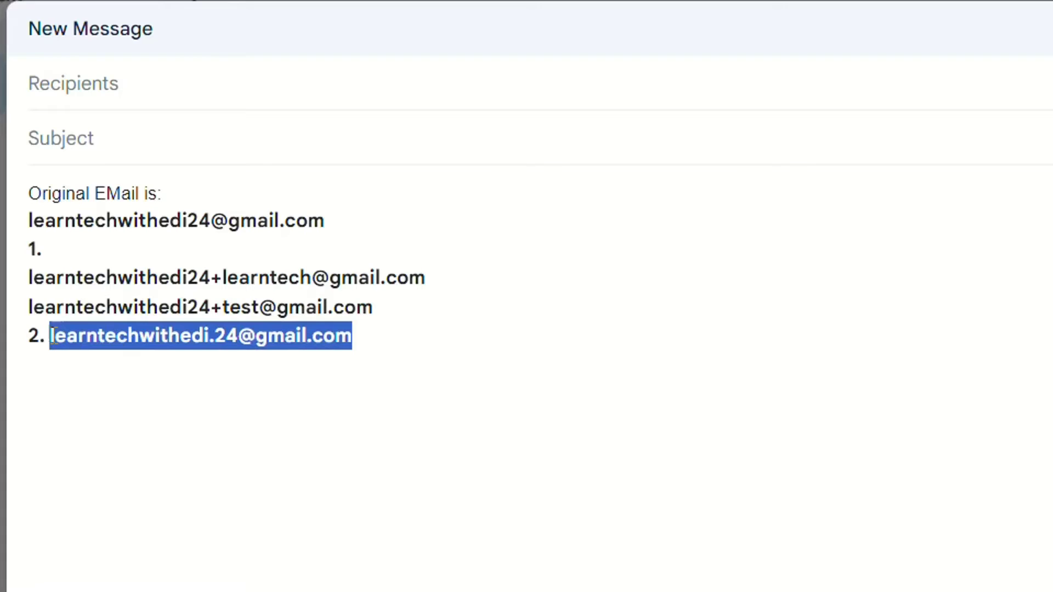
{"action": "left_click", "coordinate": [390, 334]}
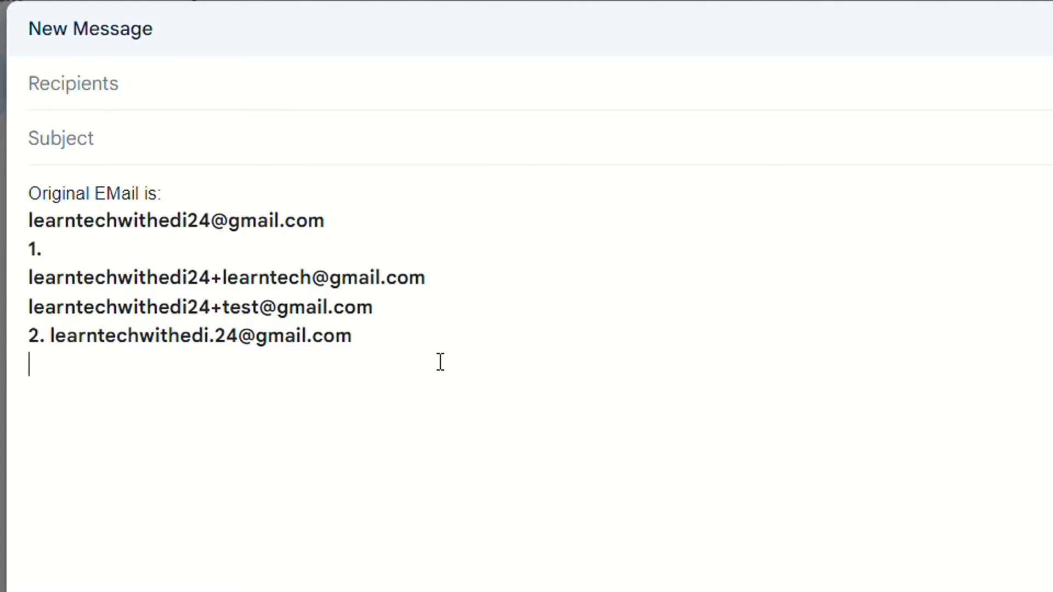
{"action": "key", "text": "Return"}
{"action": "key", "text": "ctrl+v"}
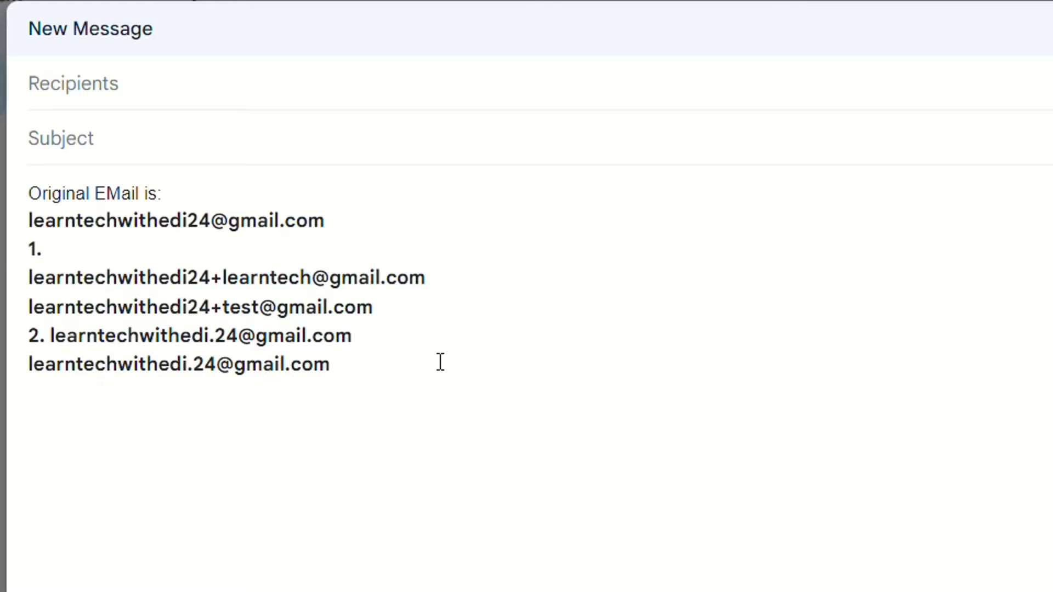
{"action": "left_click", "coordinate": [193, 364]}
{"action": "key", "text": "BackSpace"}
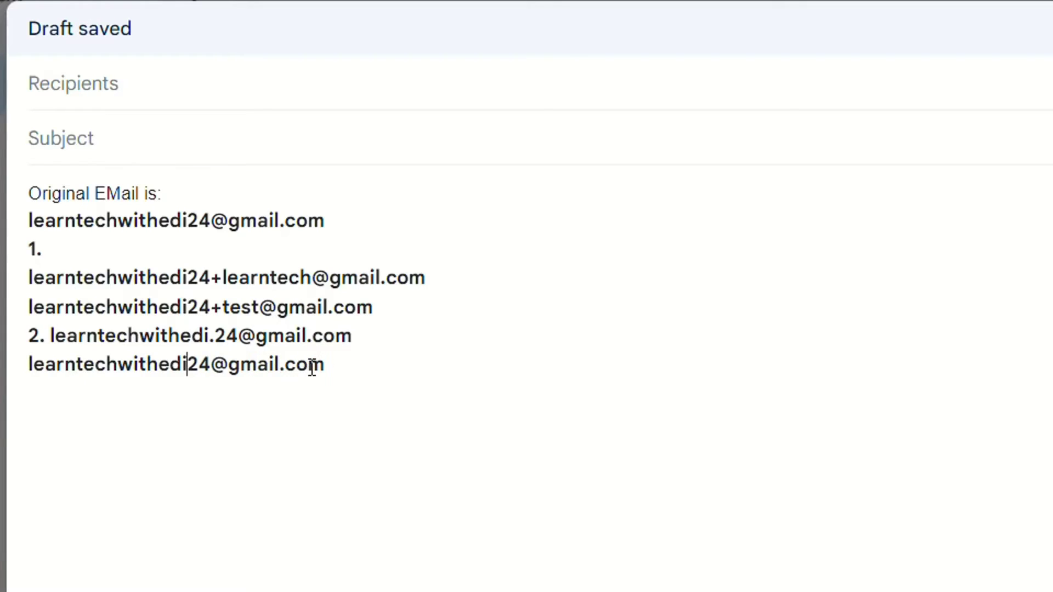
{"action": "key", "text": "Left"}
{"action": "key", "text": "Left"}
{"action": "key", "text": "Left"}
{"action": "key", "text": "Left"}
{"action": "key", "text": "Left"}
{"action": "key", "text": "Left"}
{"action": "key", "text": "Left"}
{"action": "key", "text": "Left"}
{"action": "key", "text": "Left"}
{"action": "key", "text": "Left"}
{"action": "key", "text": "Left"}
{"action": "type", "text": "."}
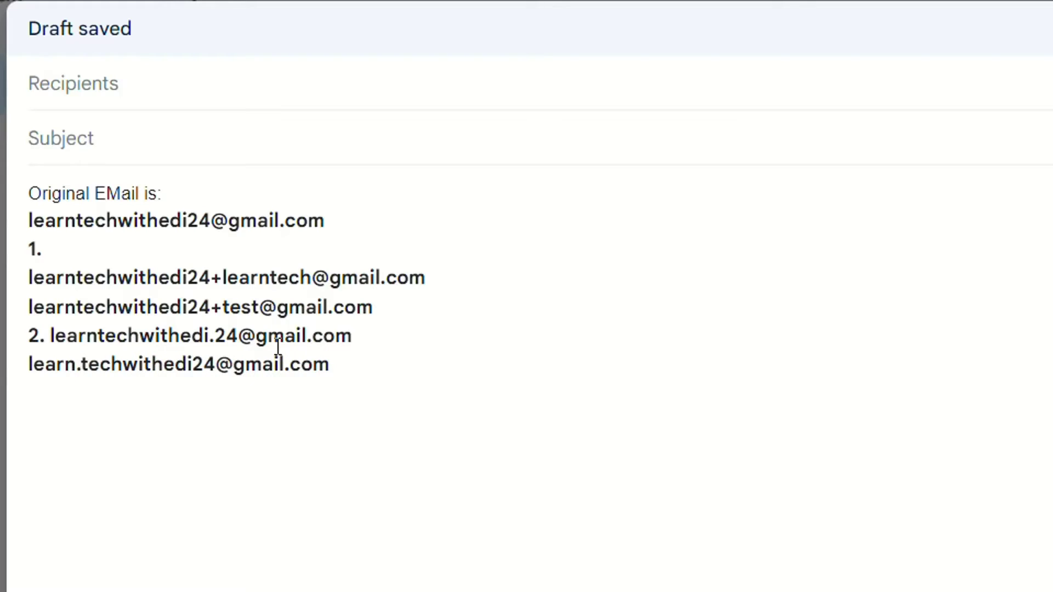
Start item '3.' on a new line below the last address
{"action": "left_click", "coordinate": [335, 366]}
{"action": "key", "text": "Return"}
{"action": "type", "text": "3."}
{"action": "left_click_drag", "start_coordinate": [325, 221], "coordinate": [231, 224]}
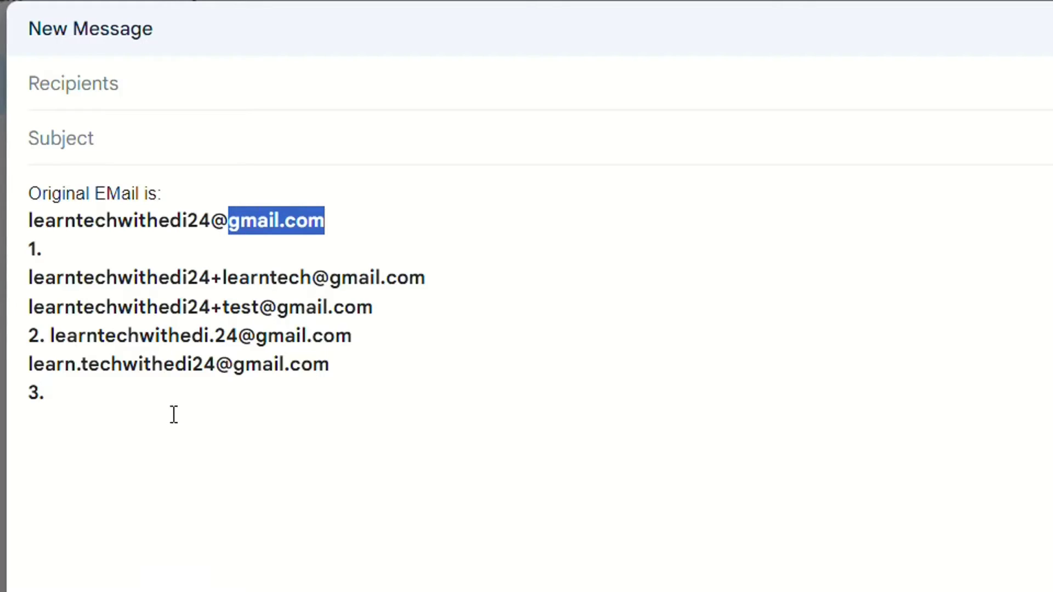
{"action": "left_click", "coordinate": [90, 418]}
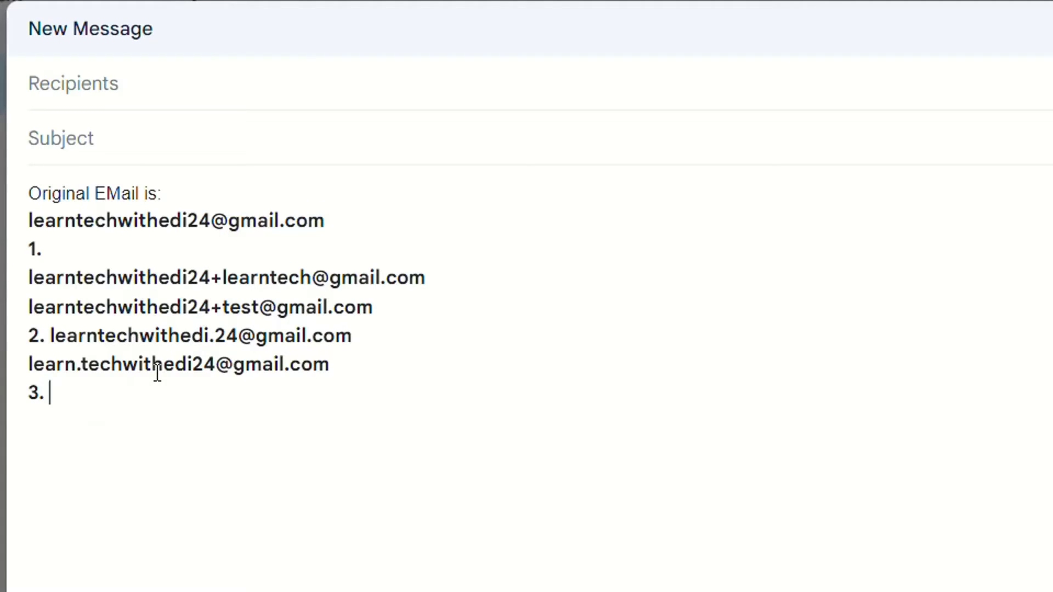
{"action": "left_click_drag", "start_coordinate": [350, 217], "coordinate": [18, 229]}
{"action": "left_click", "coordinate": [212, 221]}
{"action": "key", "text": "ctrl+c"}
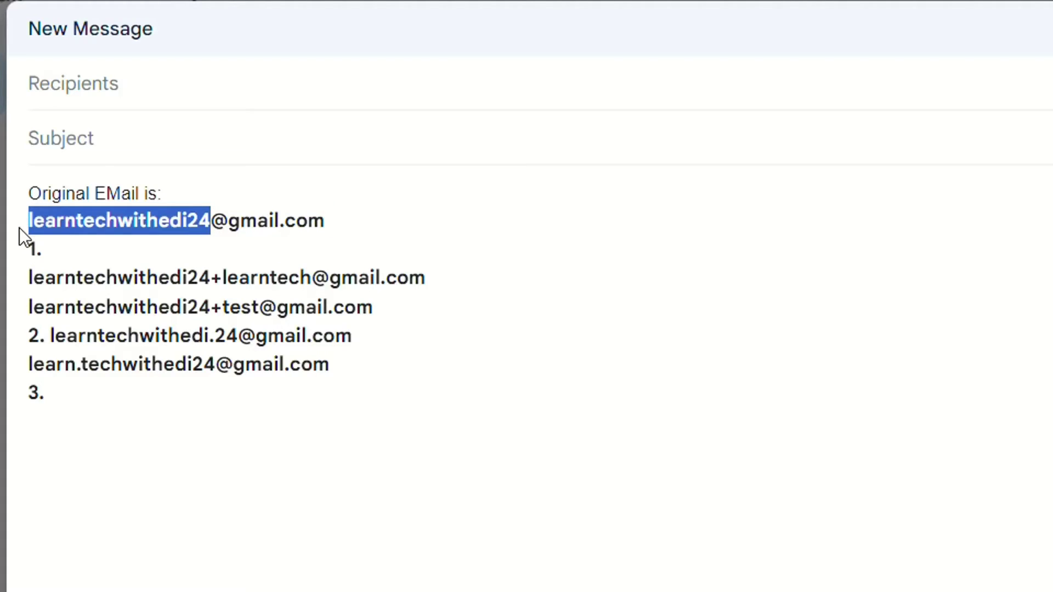
{"action": "left_click", "coordinate": [97, 393]}
{"action": "key", "text": "ctrl+v"}
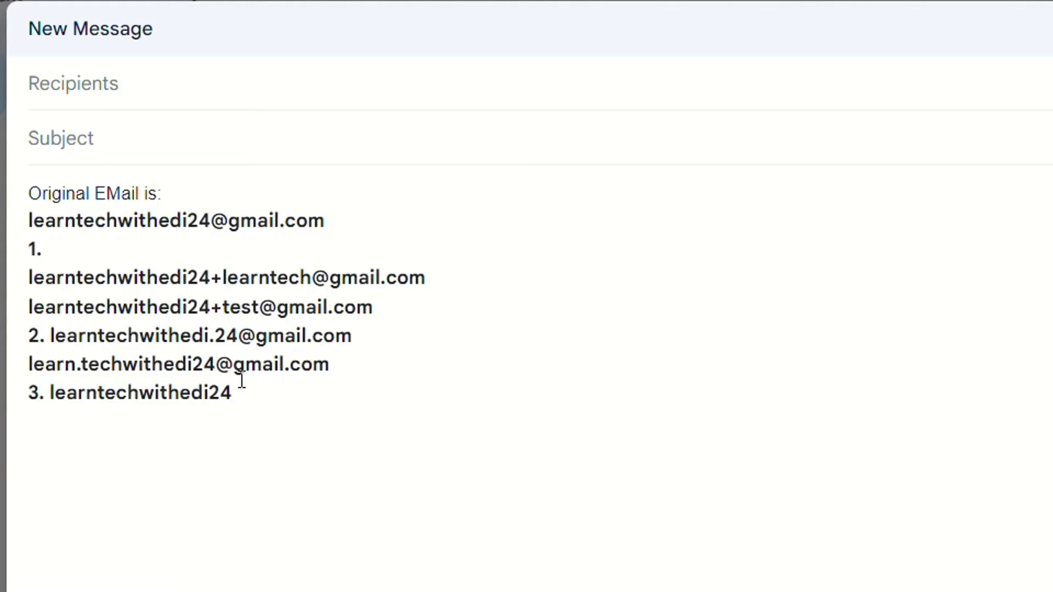
{"action": "type", "text": "@googlema"}
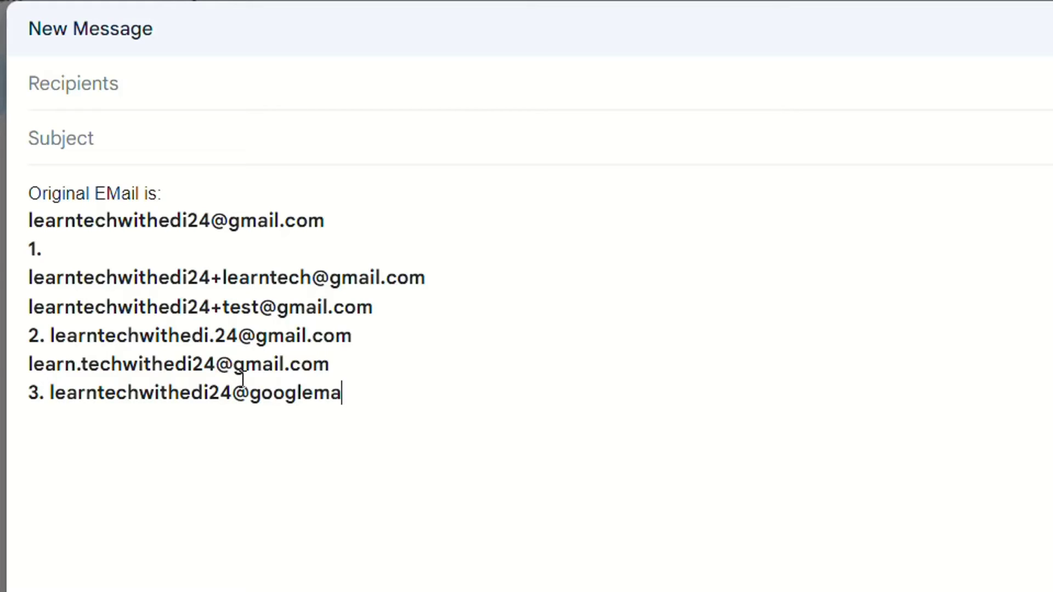
{"action": "type", "text": "il.com"}
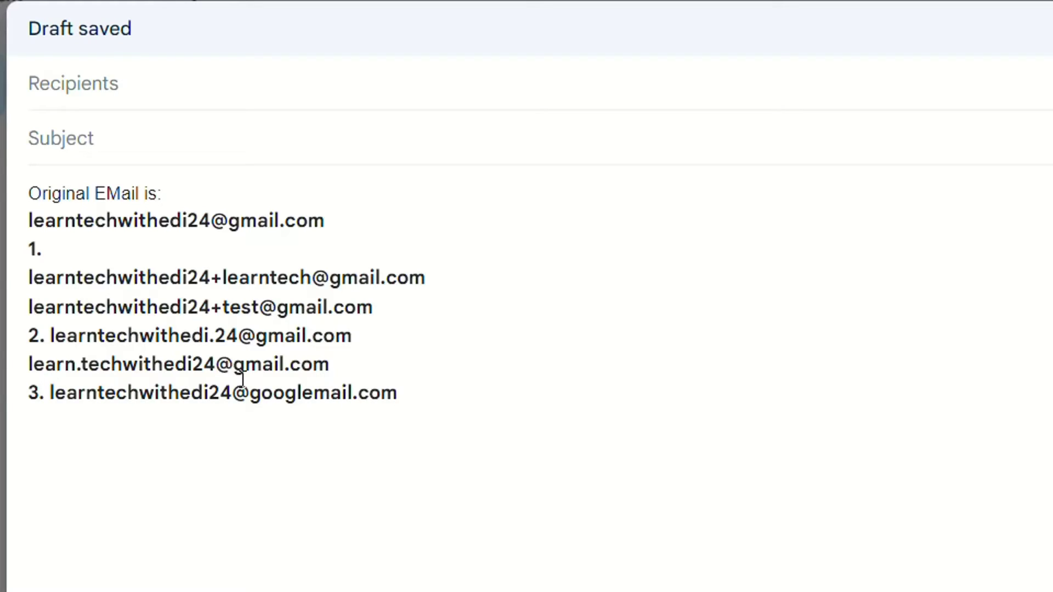
{"action": "left_click_drag", "start_coordinate": [330, 365], "coordinate": [10, 262]}
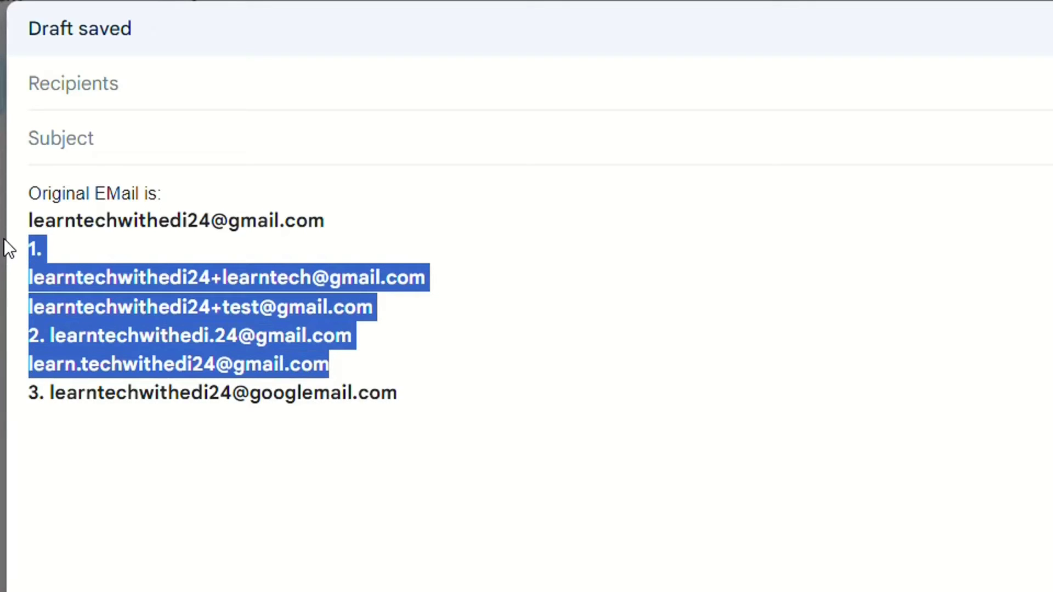
{"action": "left_click", "coordinate": [277, 433]}
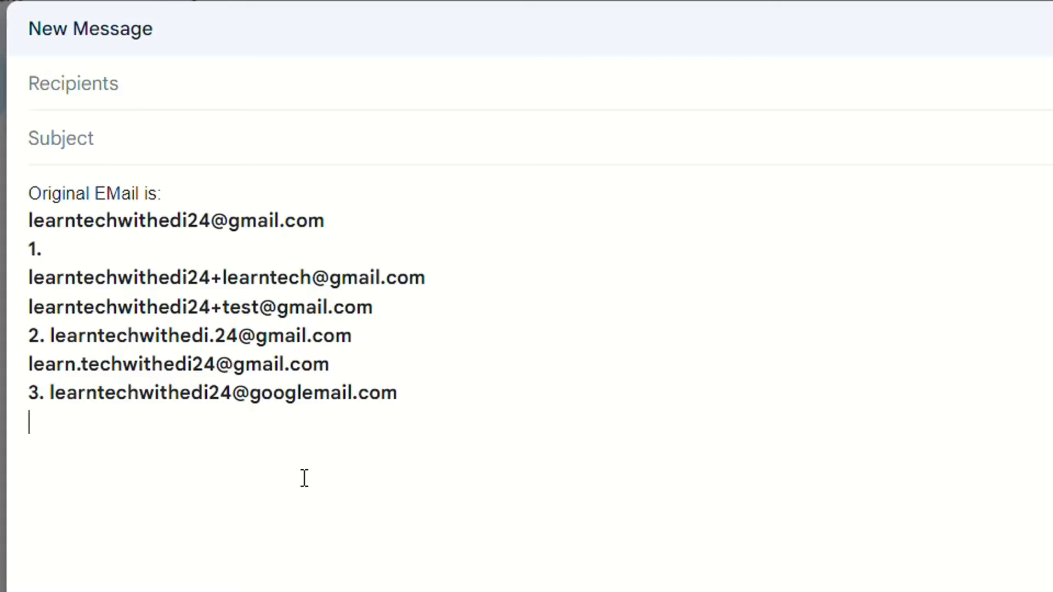
{"action": "triple_click", "coordinate": [175, 212]}
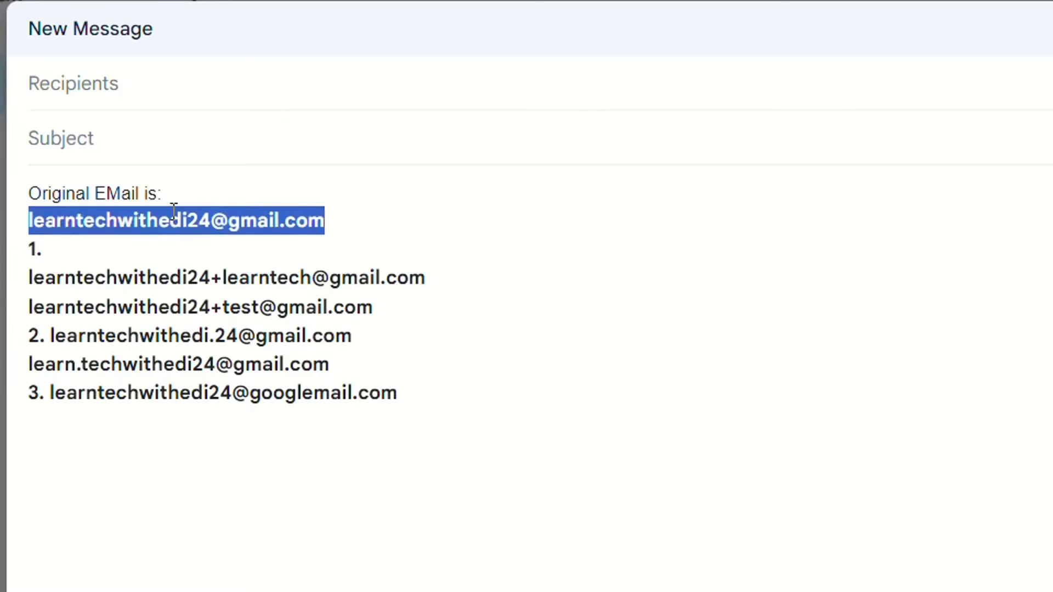
{"action": "left_click", "coordinate": [338, 217]}
{"action": "left_click_drag", "start_coordinate": [338, 216], "coordinate": [25, 218]}
{"action": "left_click", "coordinate": [334, 225]}
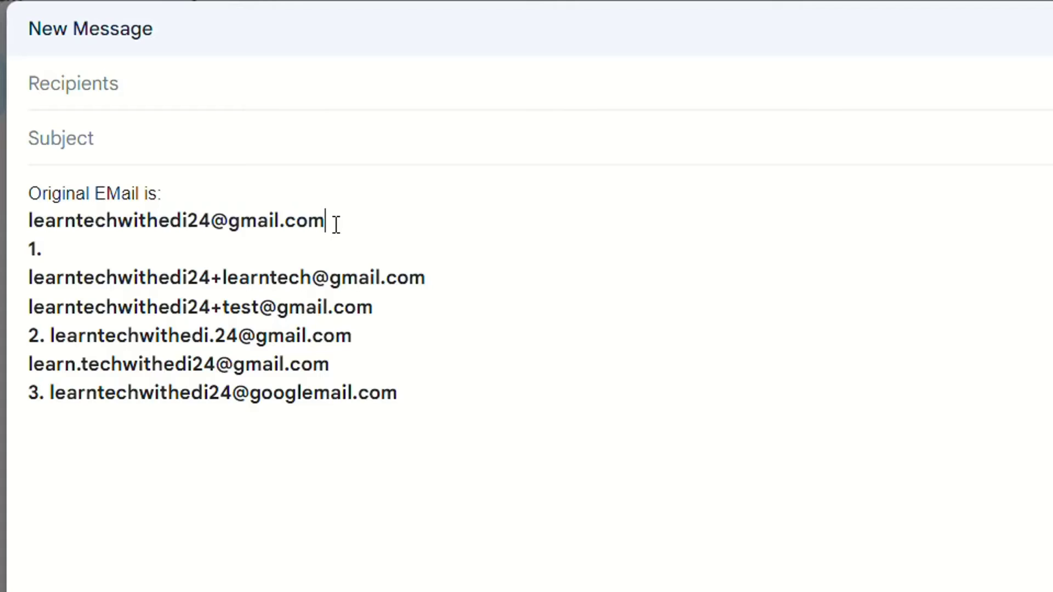
{"action": "left_click_drag", "start_coordinate": [336, 225], "coordinate": [34, 217]}
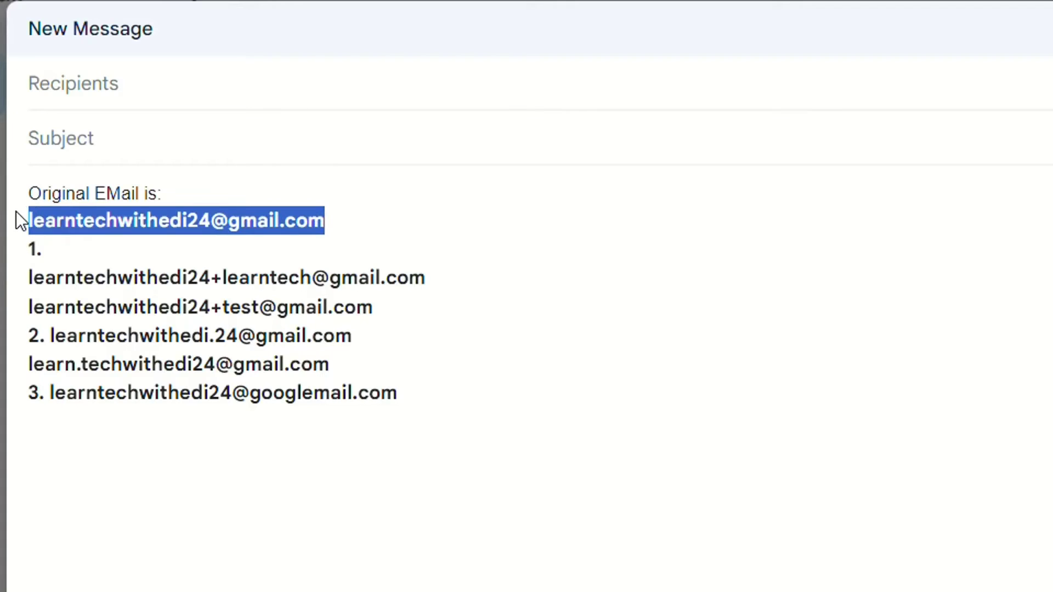
{"action": "left_click", "coordinate": [183, 278]}
{"action": "triple_click", "coordinate": [180, 278]}
{"action": "left_click", "coordinate": [183, 278]}
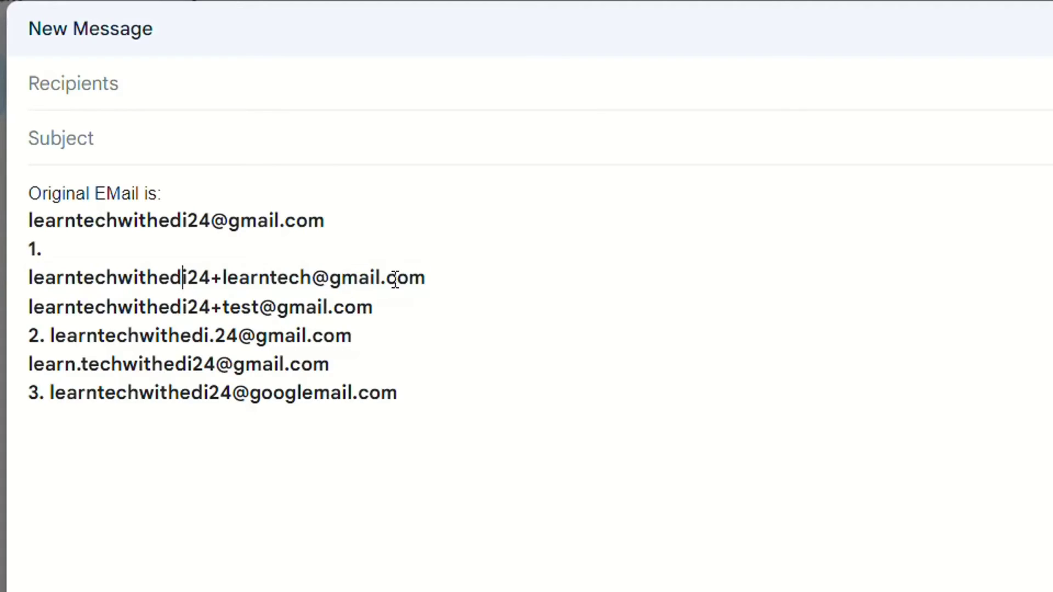
{"action": "left_click", "coordinate": [427, 278]}
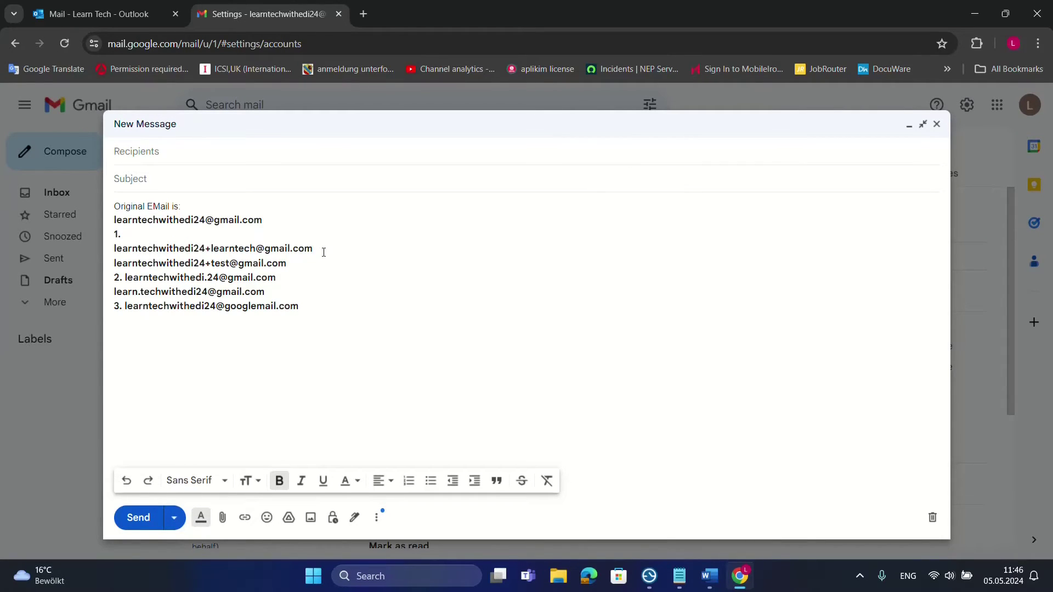
Add the learntech plus alias as a new Send mail as address
{"action": "left_click_drag", "start_coordinate": [321, 248], "coordinate": [111, 246]}
{"action": "key", "text": "ctrl+c"}
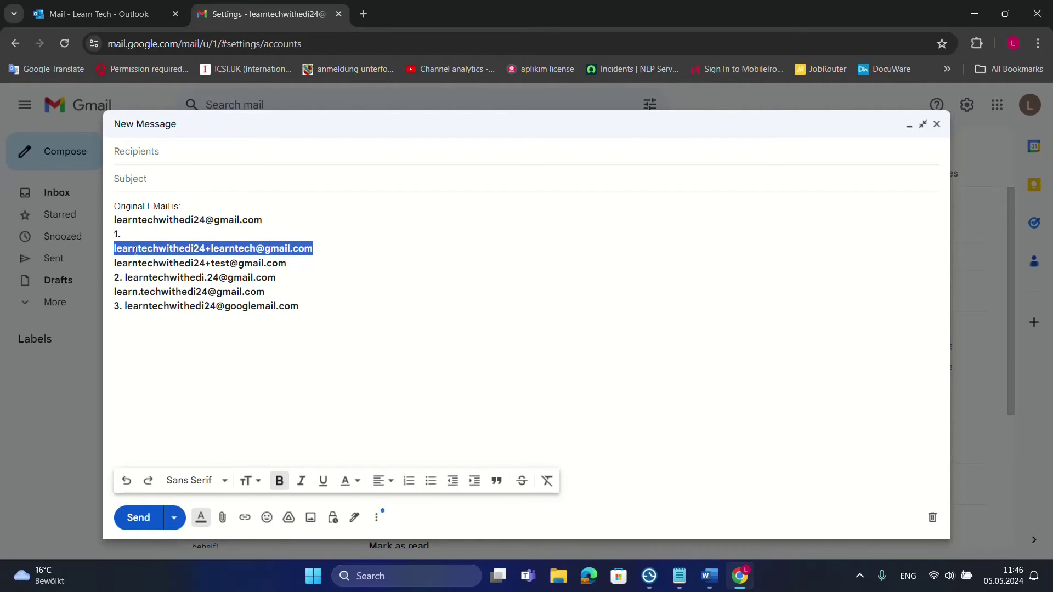
{"action": "key", "text": "Escape"}
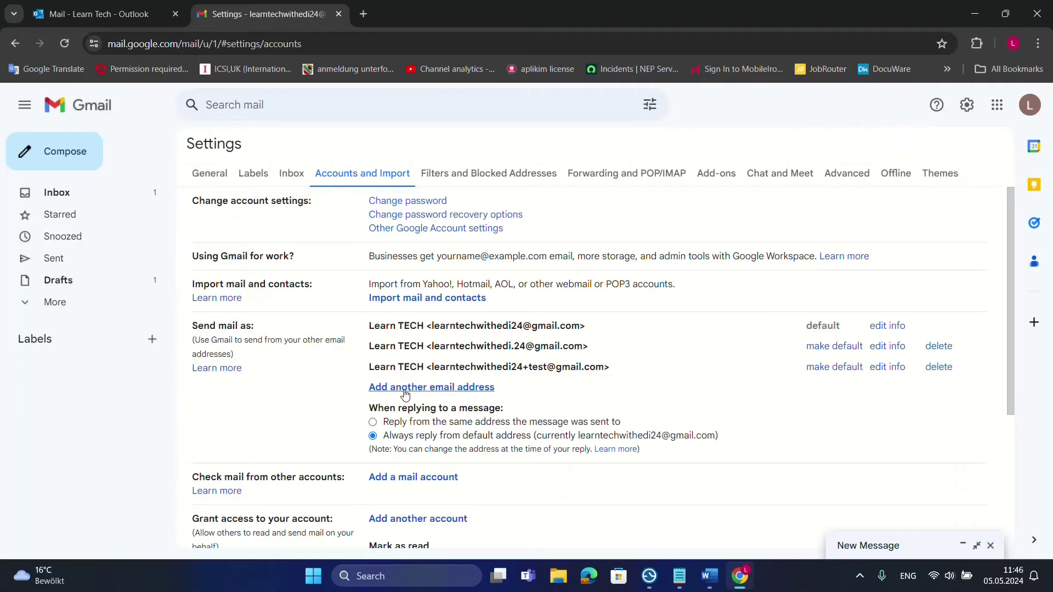
{"action": "left_click", "coordinate": [405, 387]}
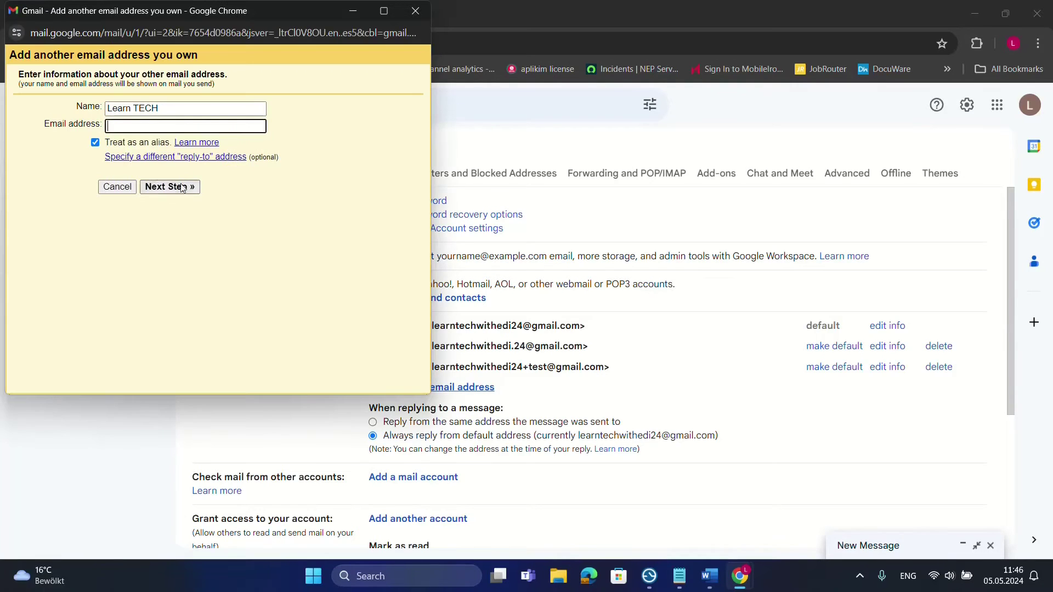
{"action": "left_click", "coordinate": [172, 126]}
{"action": "key", "text": "ctrl+v"}
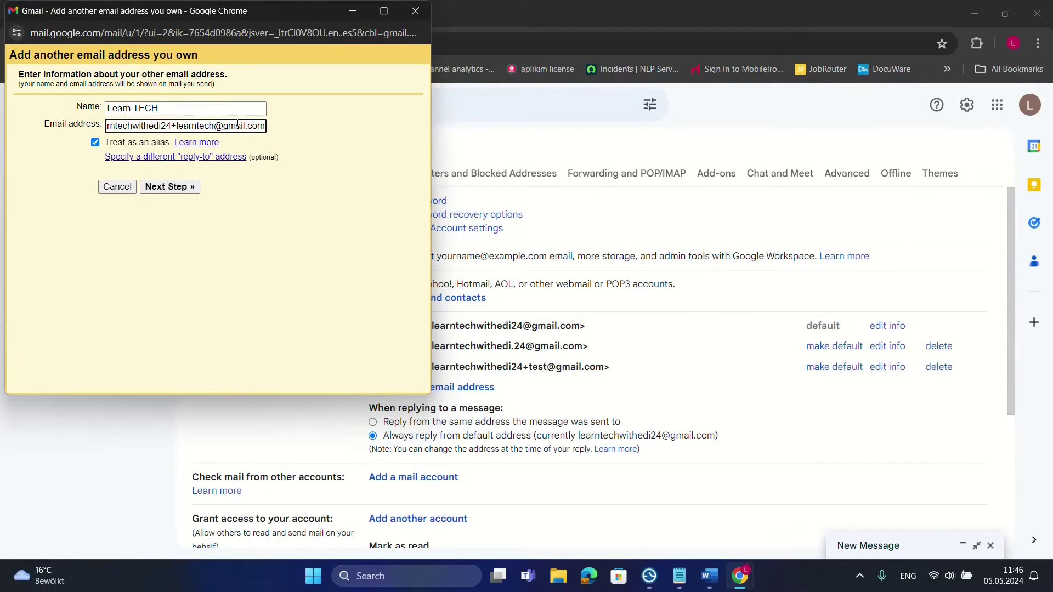
{"action": "left_click", "coordinate": [169, 187]}
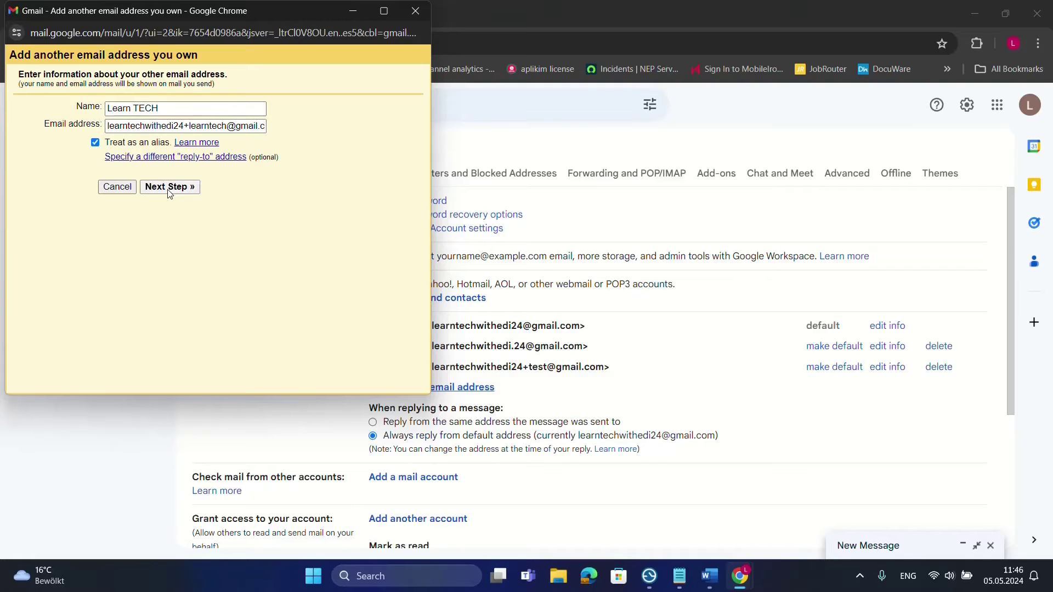
Copy the newly listed learntech alias for use in Outlook
{"action": "left_click_drag", "start_coordinate": [636, 367], "coordinate": [430, 373]}
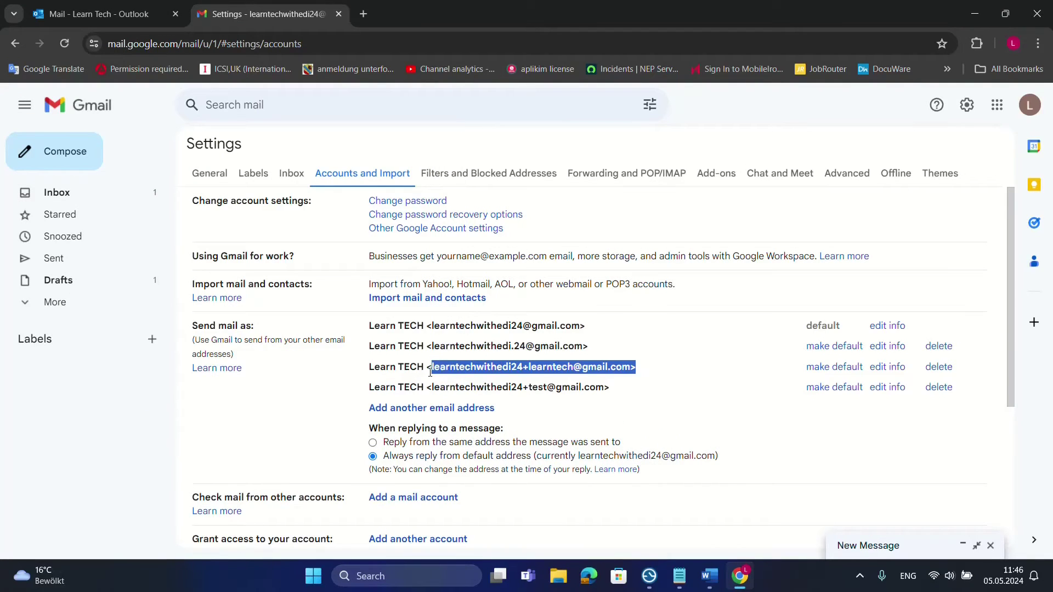
{"action": "left_click", "coordinate": [634, 367]}
{"action": "left_click_drag", "start_coordinate": [632, 366], "coordinate": [432, 370]}
{"action": "key", "text": "ctrl+c"}
{"action": "left_click", "coordinate": [96, 14]}
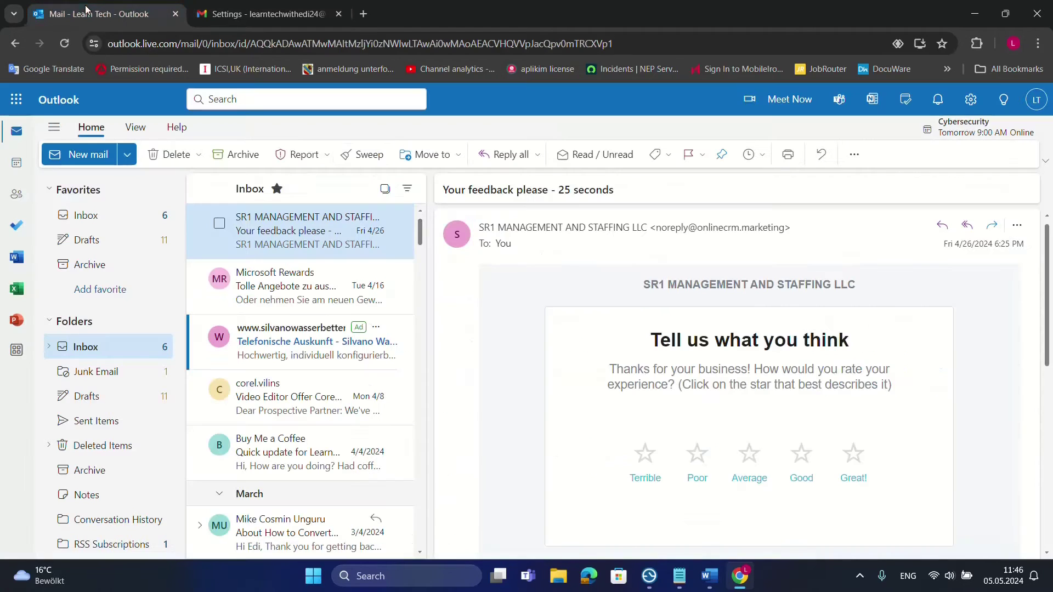
Compose an Outlook email to the learntech plus alias with subject 'test +'
{"action": "left_click", "coordinate": [83, 154]}
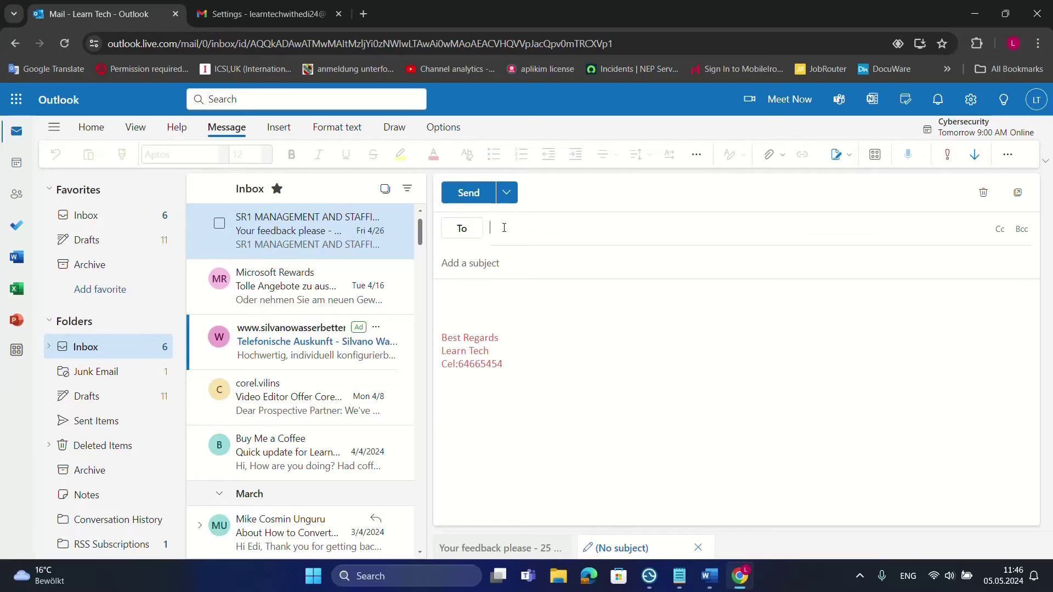
{"action": "key", "text": "ctrl+v"}
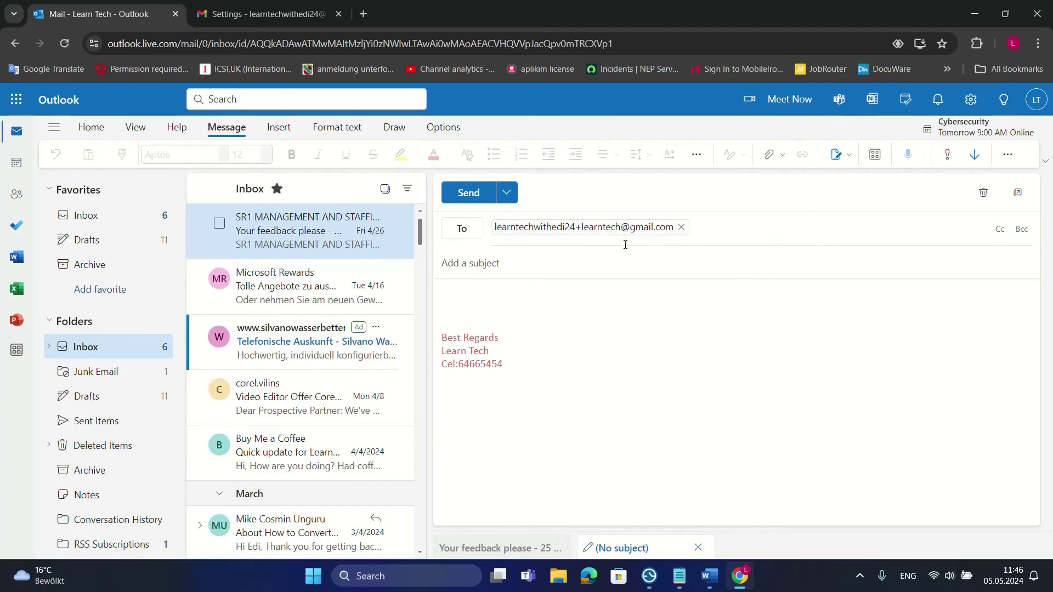
{"action": "left_click", "coordinate": [564, 265]}
{"action": "type", "text": "test +"}
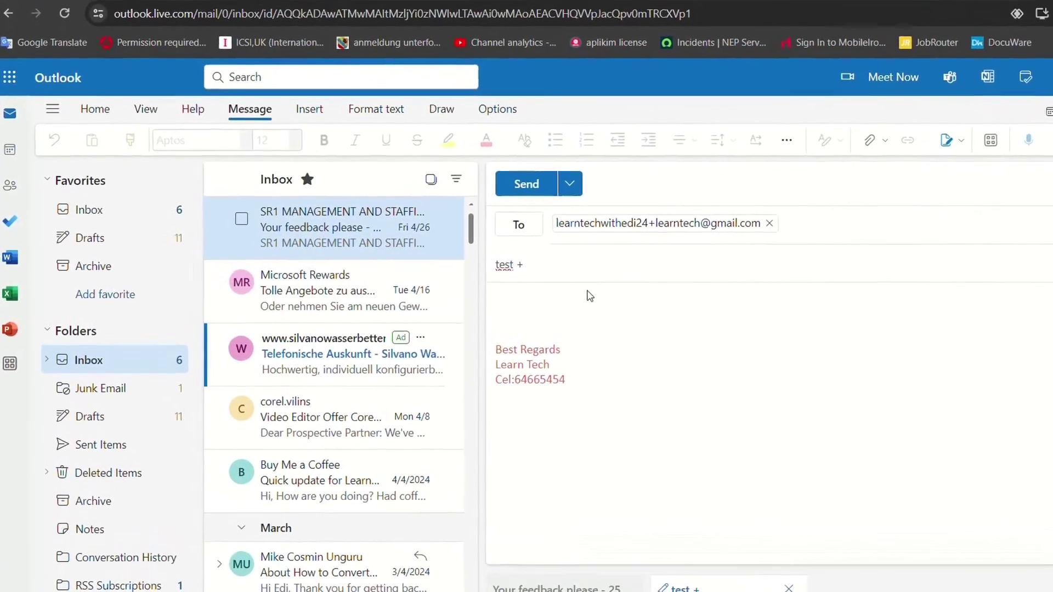
{"action": "left_click", "coordinate": [589, 296]}
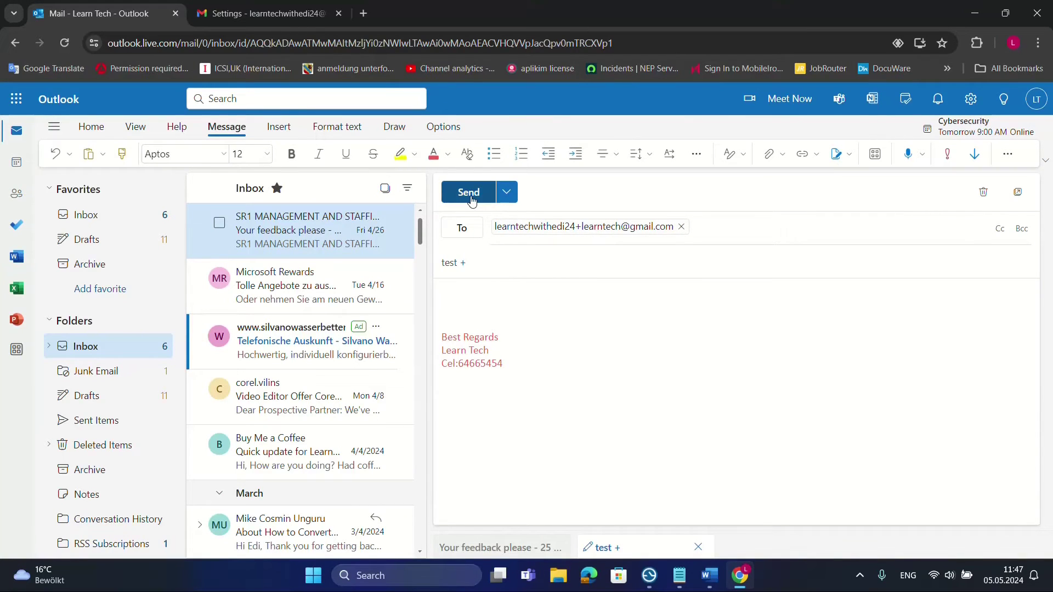
{"action": "left_click", "coordinate": [259, 12]}
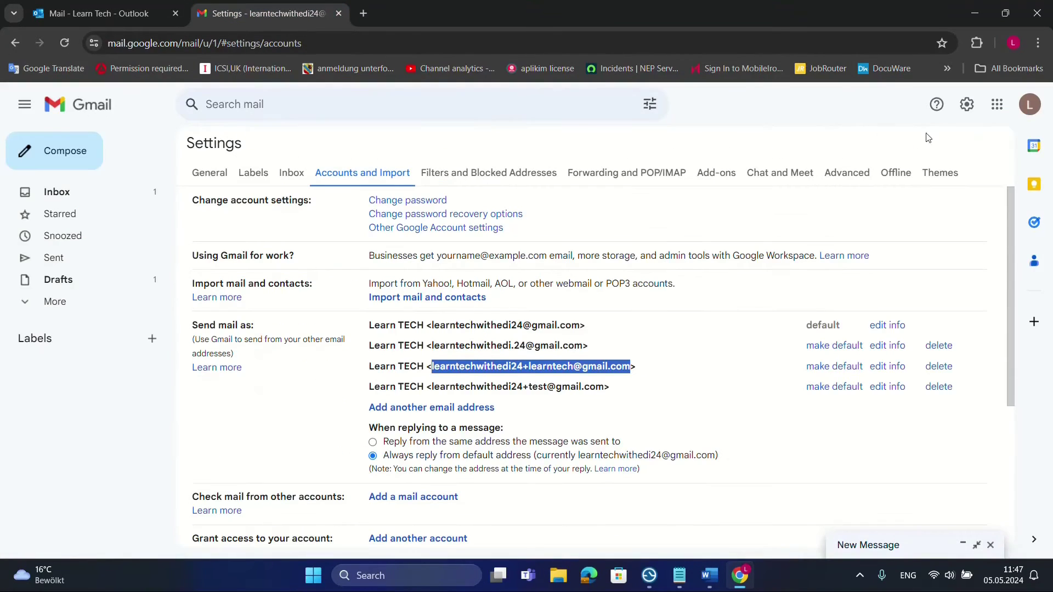
Send the Outlook 'test +' email to the learntech alias
{"action": "left_click", "coordinate": [1029, 116]}
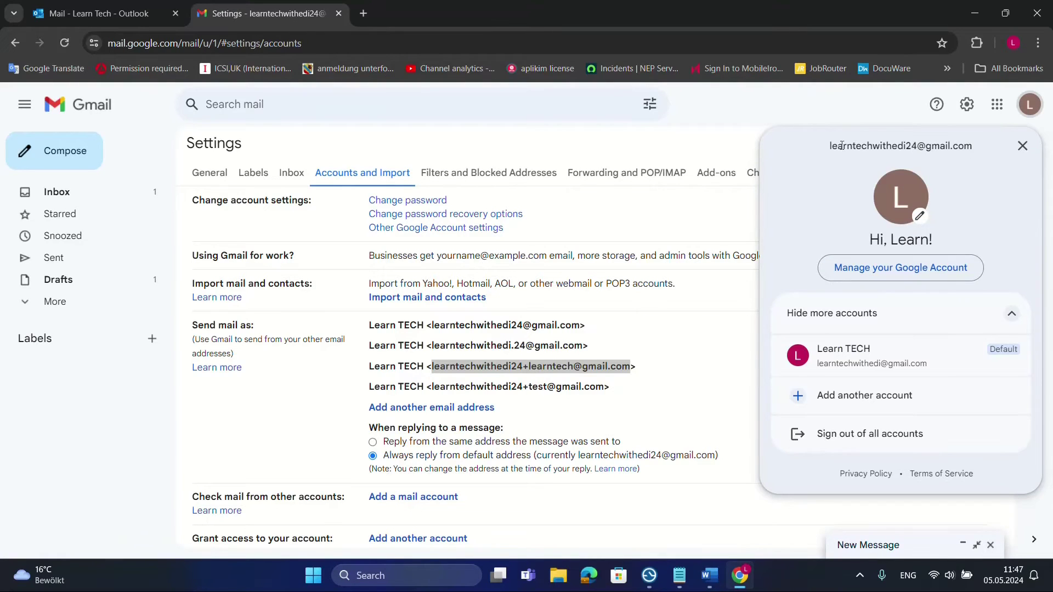
{"action": "left_click", "coordinate": [99, 13]}
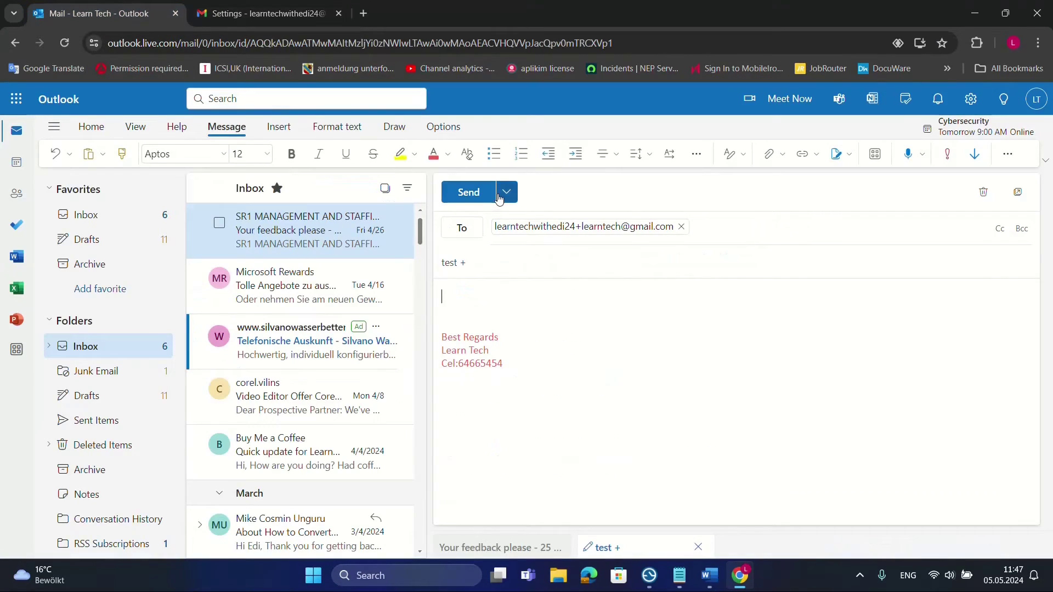
{"action": "left_click", "coordinate": [469, 192]}
Refresh the Gmail inbox and open the 'test +' email's recipient details
{"action": "left_click", "coordinate": [312, 17]}
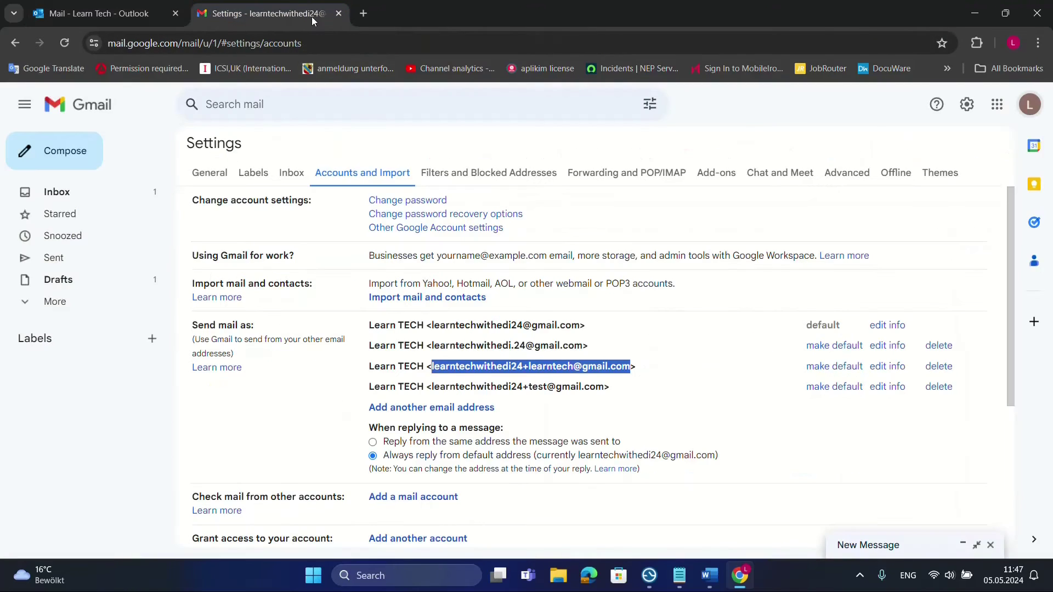
{"action": "left_click", "coordinate": [45, 197]}
{"action": "left_click", "coordinate": [65, 49]}
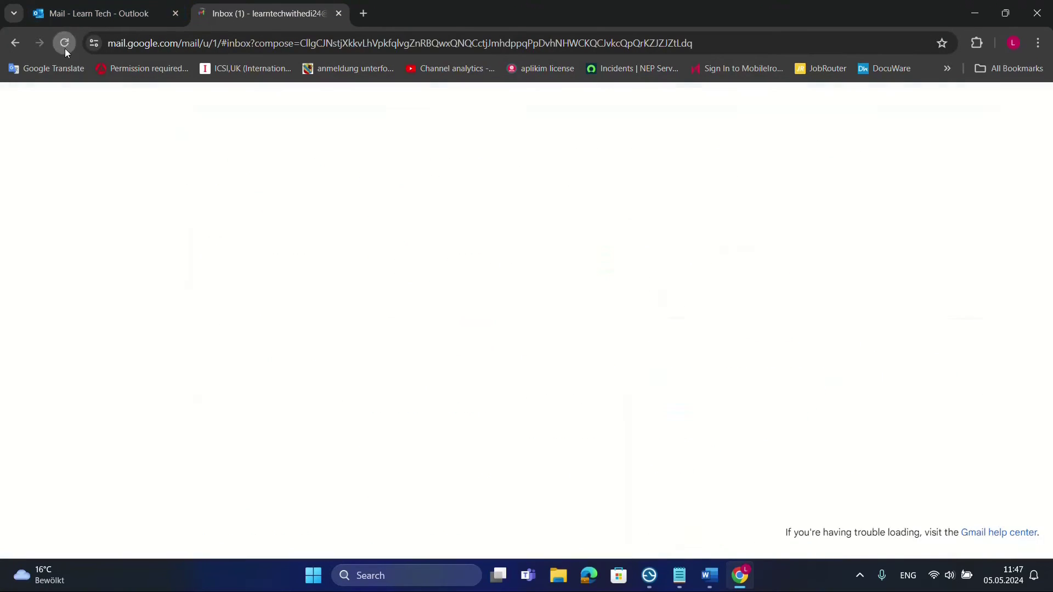
{"action": "left_click", "coordinate": [459, 327]}
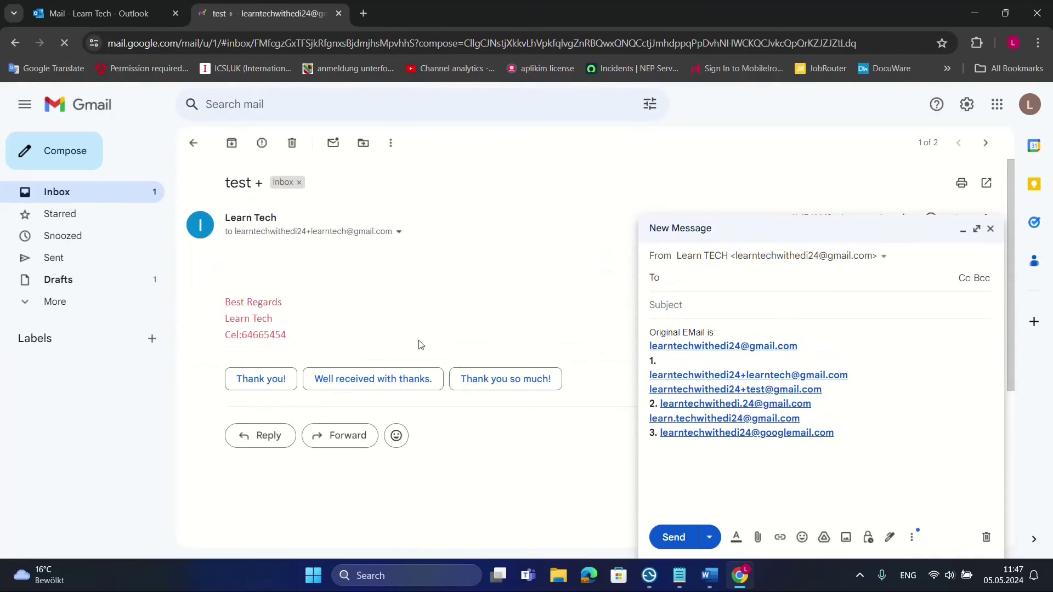
{"action": "left_click", "coordinate": [194, 144]}
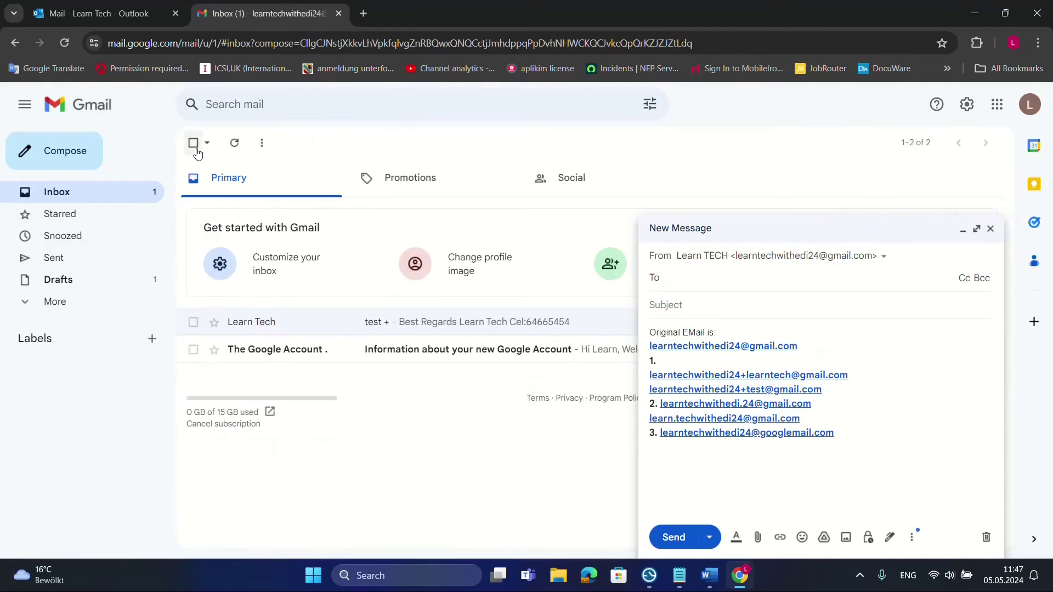
{"action": "left_click", "coordinate": [485, 322]}
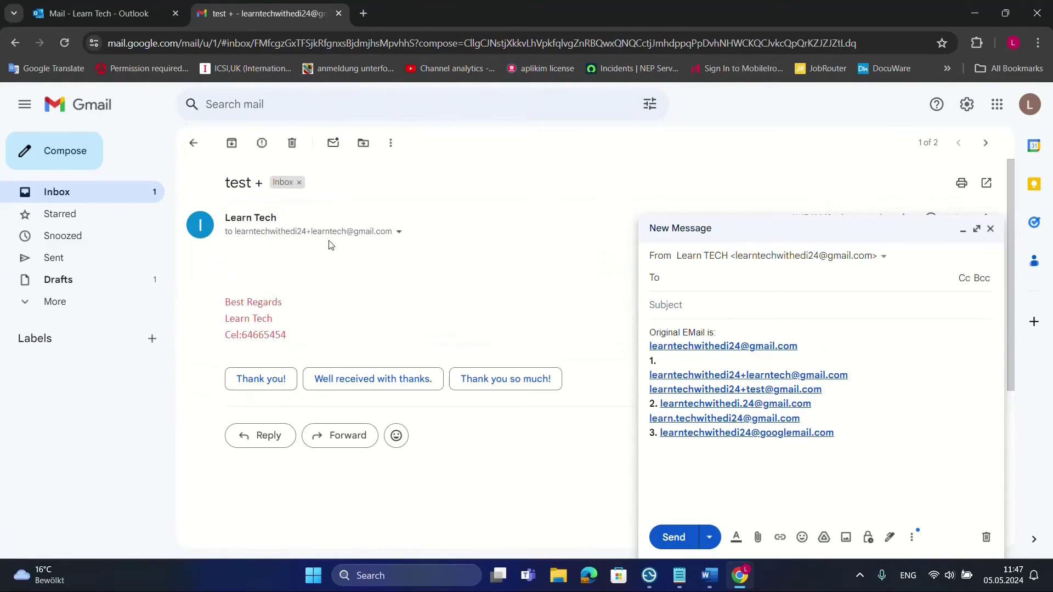
{"action": "left_click", "coordinate": [399, 231]}
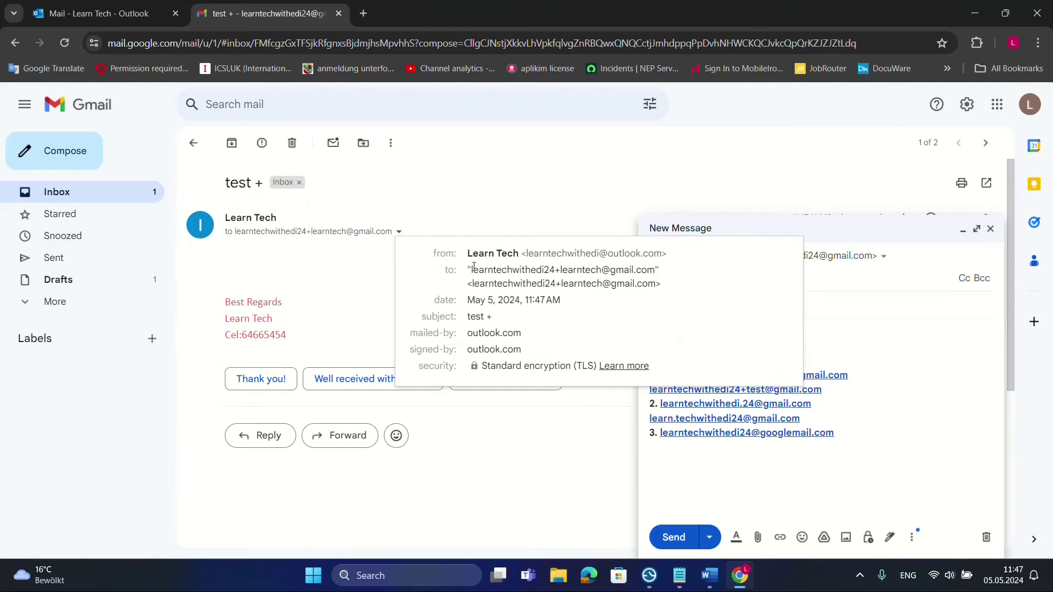
Compare the recipient alias with the account's own address in the account panel
{"action": "left_click_drag", "start_coordinate": [470, 271], "coordinate": [648, 280]}
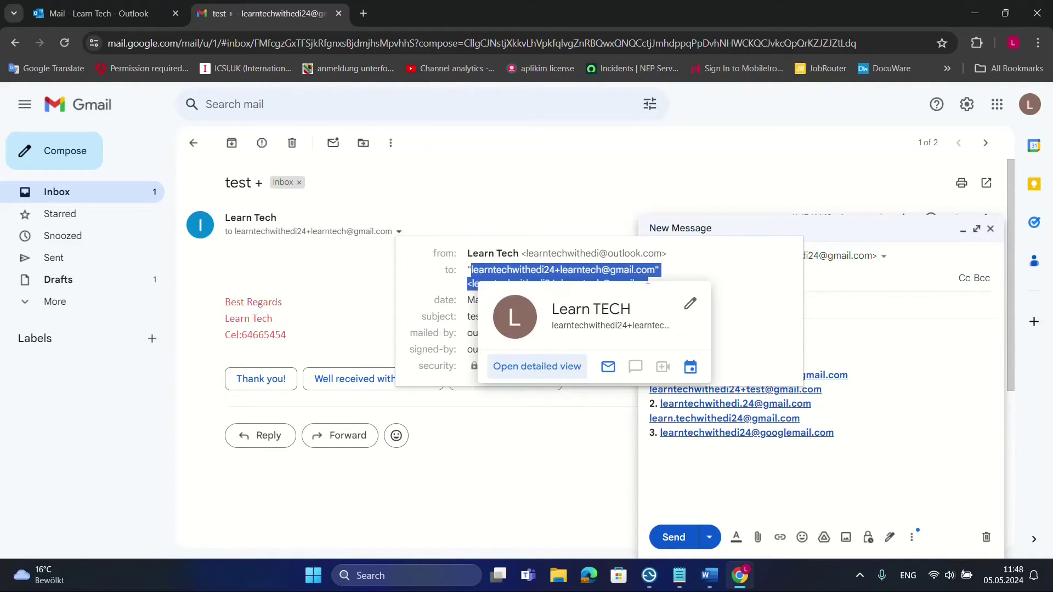
{"action": "left_click", "coordinate": [684, 280]}
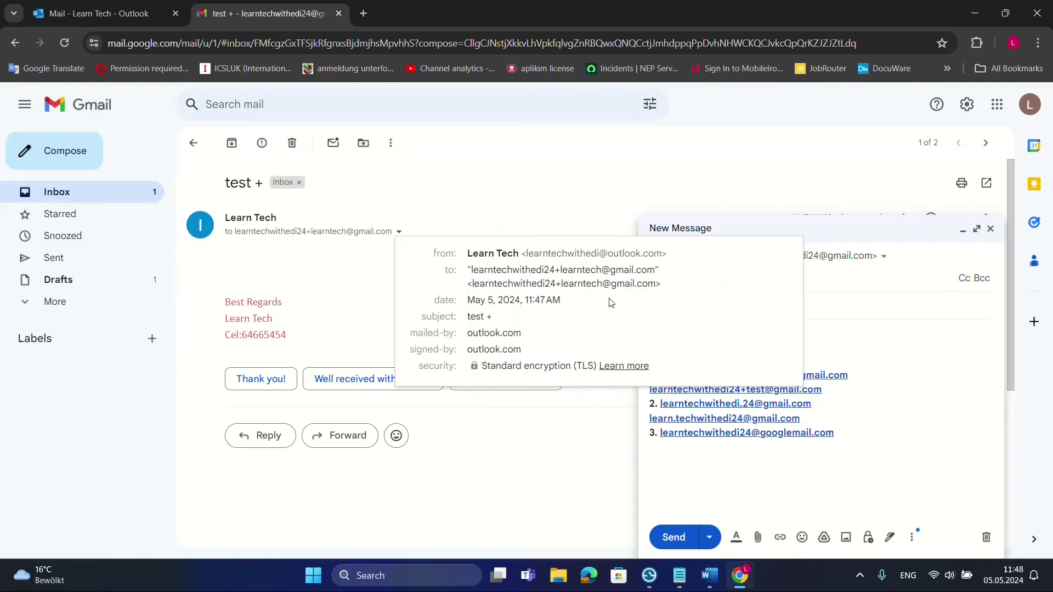
{"action": "left_click", "coordinate": [1030, 104]}
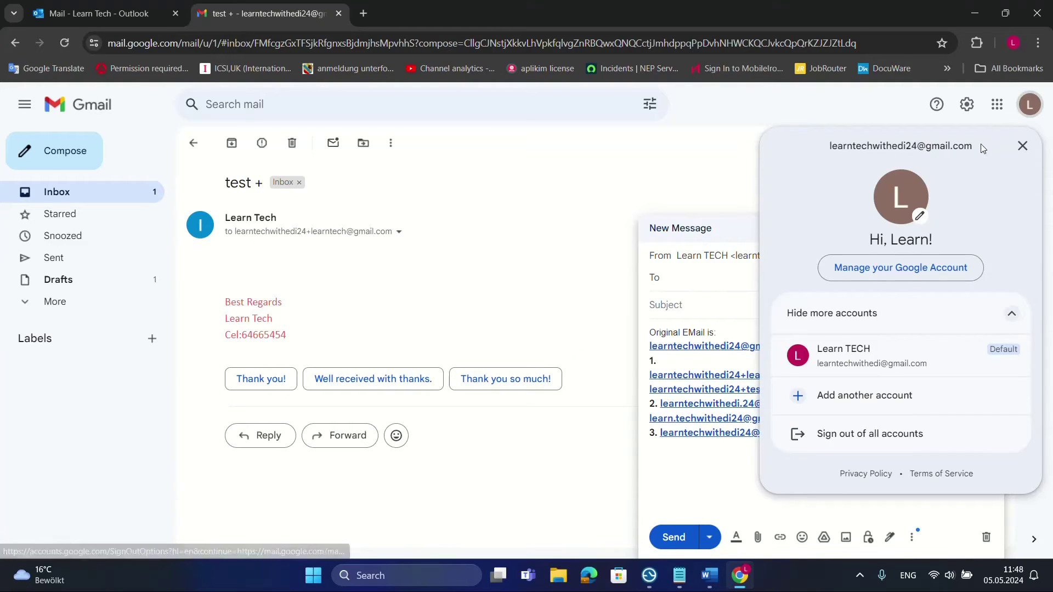
{"action": "left_click_drag", "start_coordinate": [973, 145], "coordinate": [818, 148]}
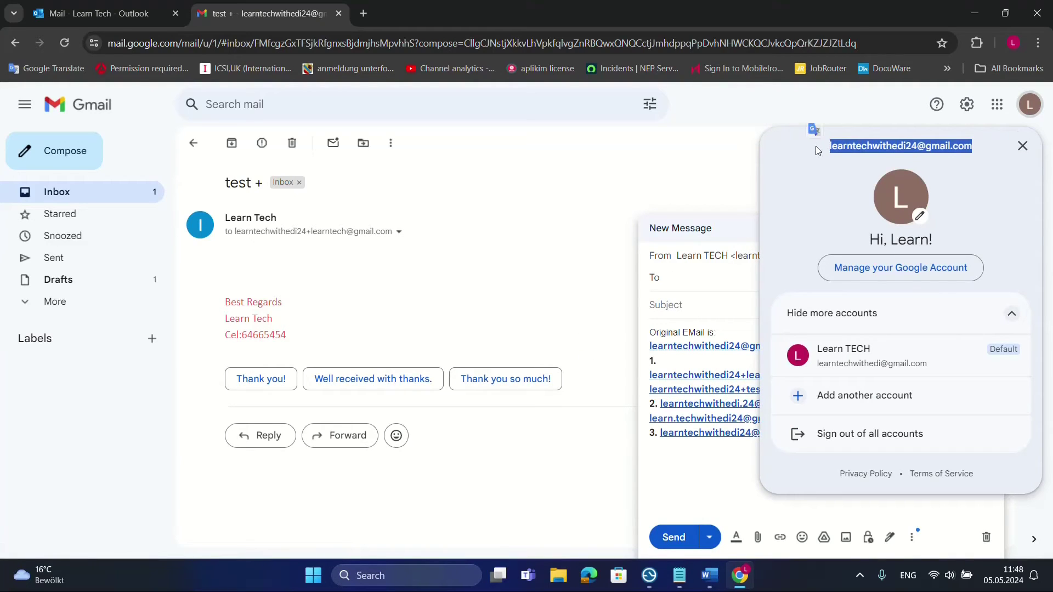
{"action": "left_click", "coordinate": [576, 172]}
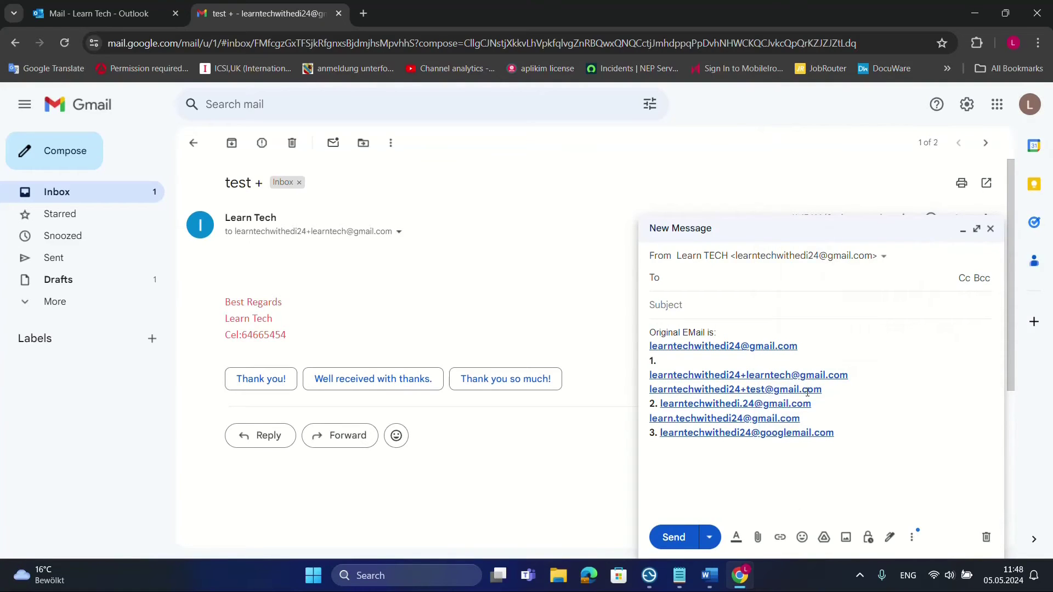
Copy the second alias address from the draft and open the full Gmail settings
{"action": "left_click", "coordinate": [816, 408]}
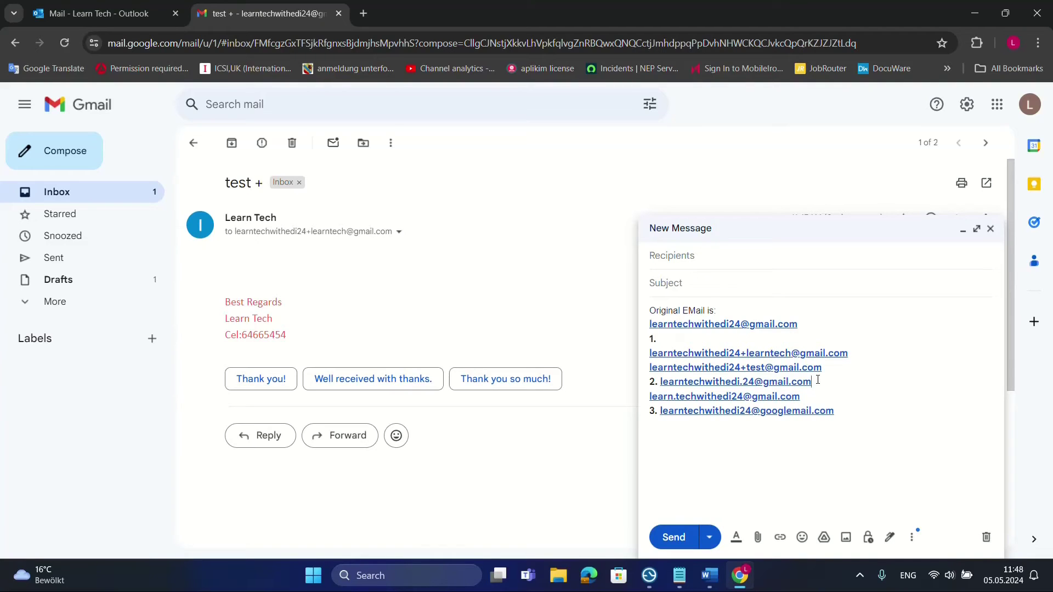
{"action": "left_click_drag", "start_coordinate": [818, 380], "coordinate": [660, 384]}
{"action": "key", "text": "ctrl+c"}
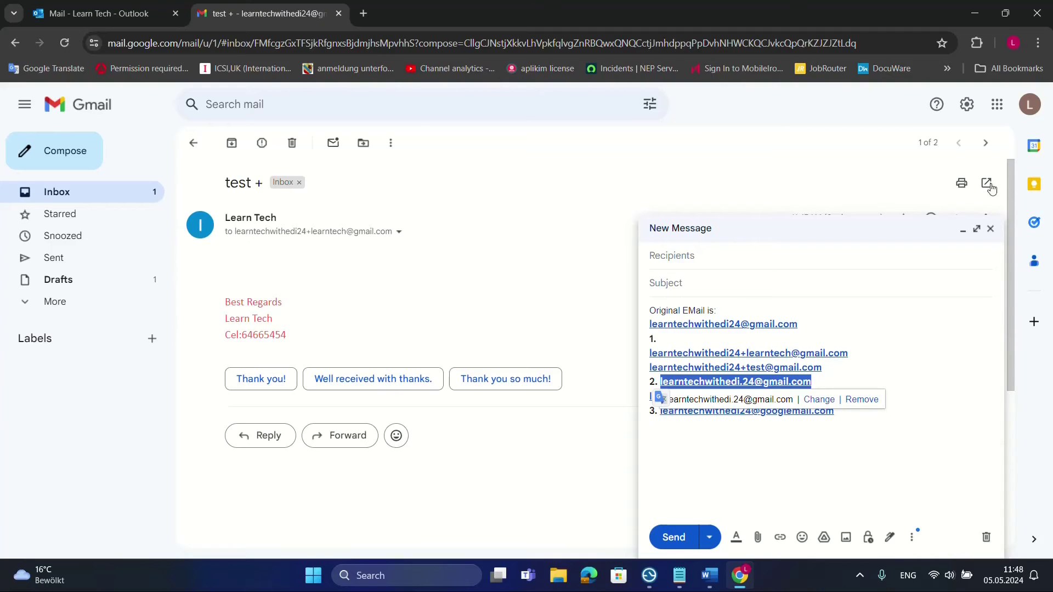
{"action": "left_click", "coordinate": [967, 104]}
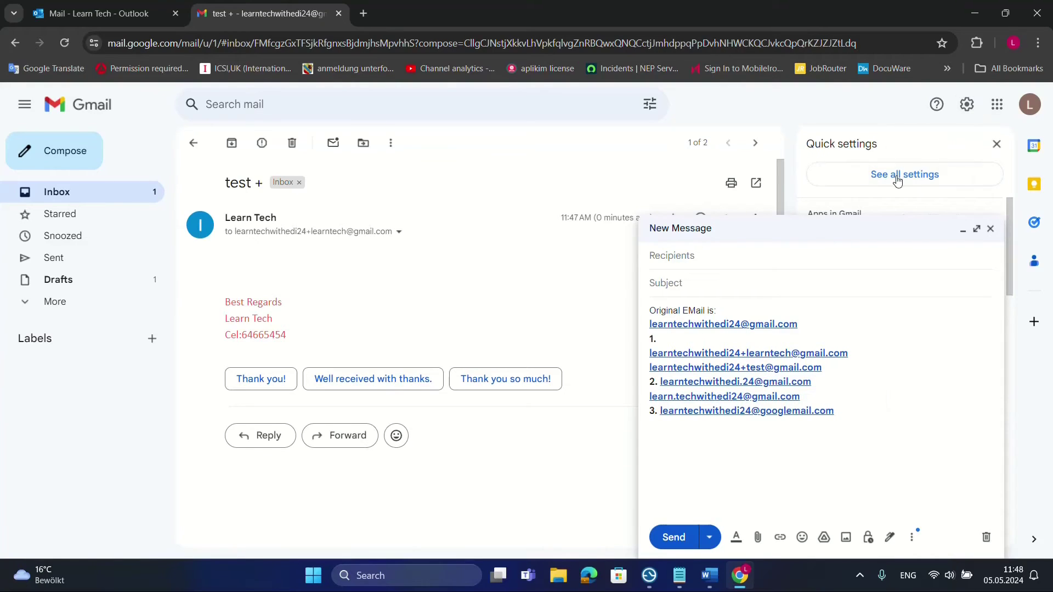
{"action": "left_click", "coordinate": [963, 229]}
{"action": "left_click", "coordinate": [913, 178]}
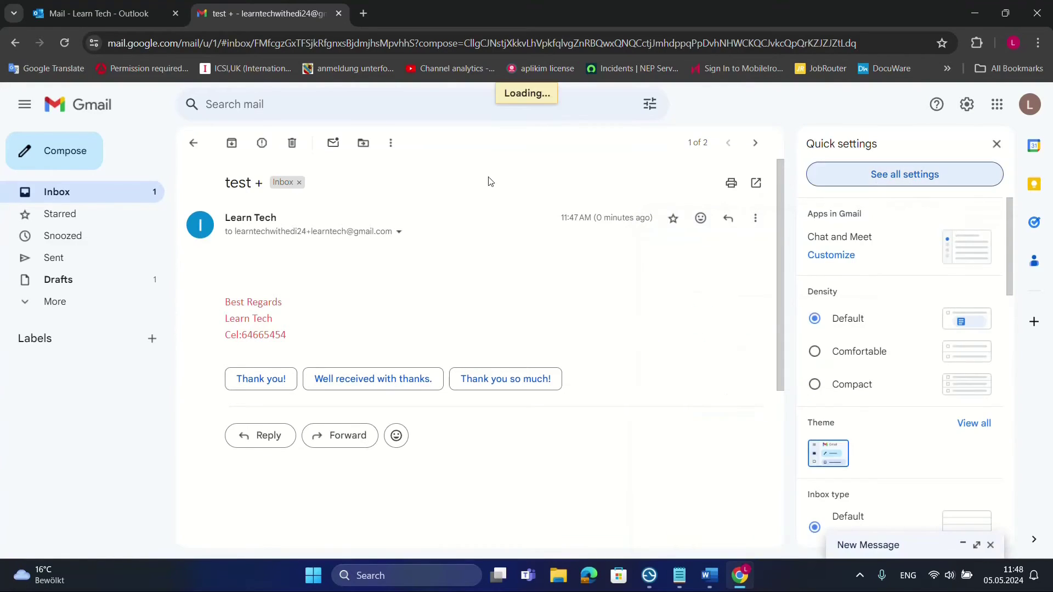
Try adding the dotted address variant as a send-as alias; Gmail rejects it as already sendable
{"action": "left_click", "coordinate": [373, 173]}
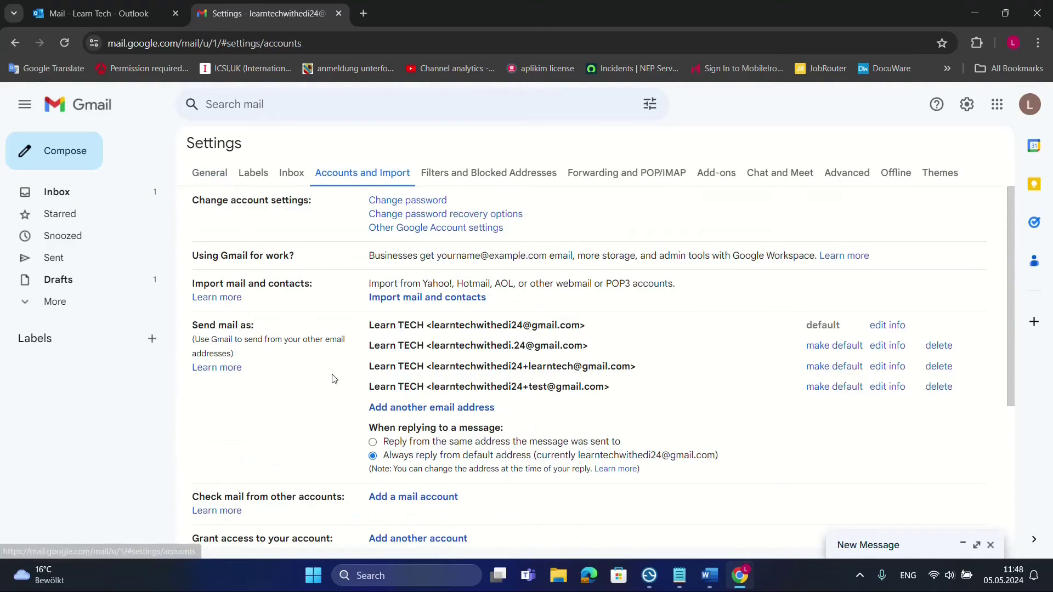
{"action": "left_click", "coordinate": [372, 408]}
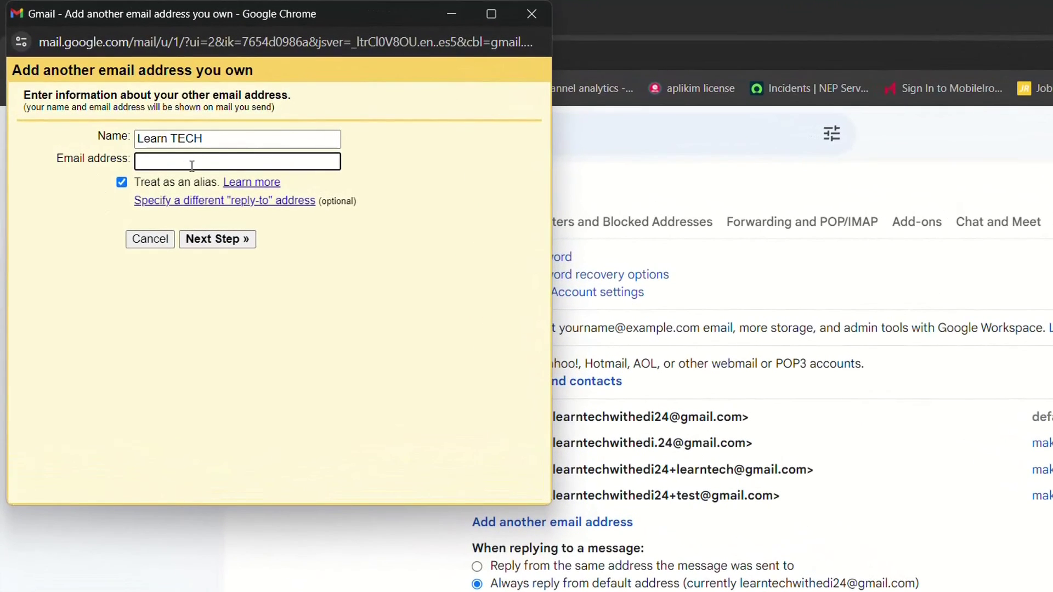
{"action": "key", "text": "ctrl+v"}
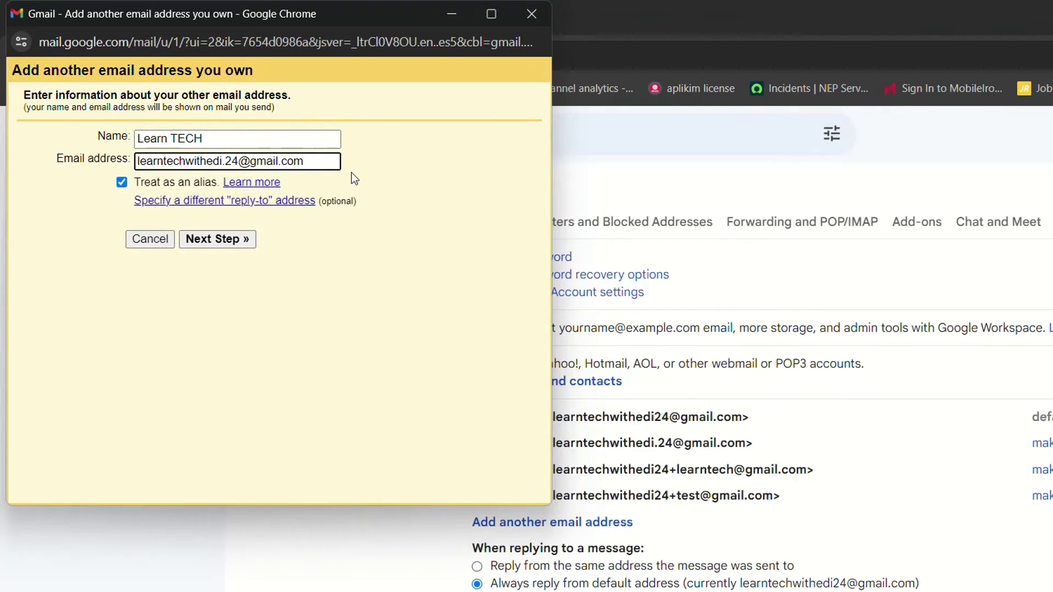
{"action": "left_click", "coordinate": [224, 239]}
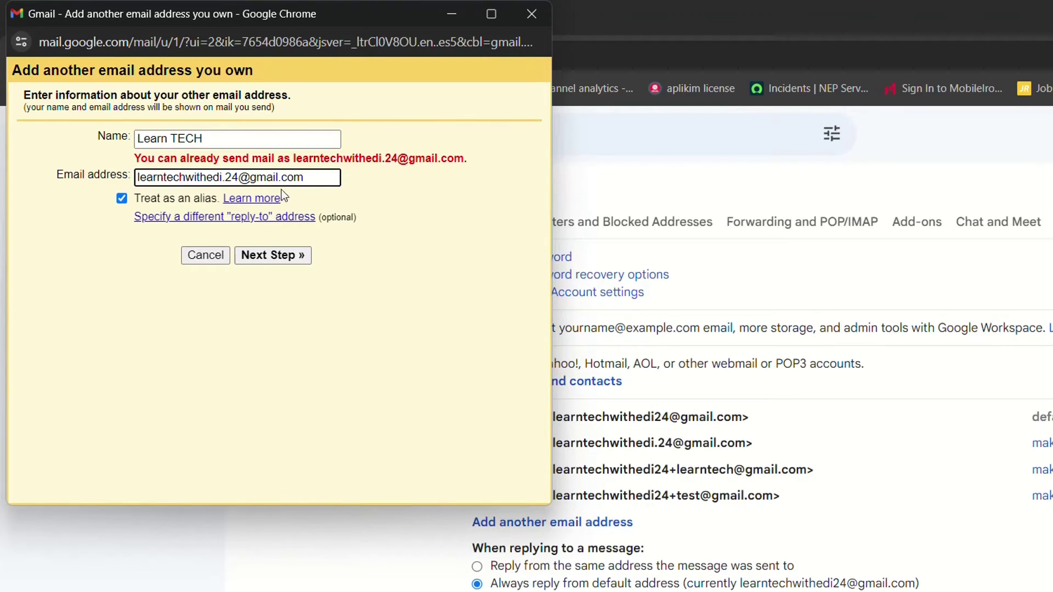
{"action": "left_click", "coordinate": [534, 11]}
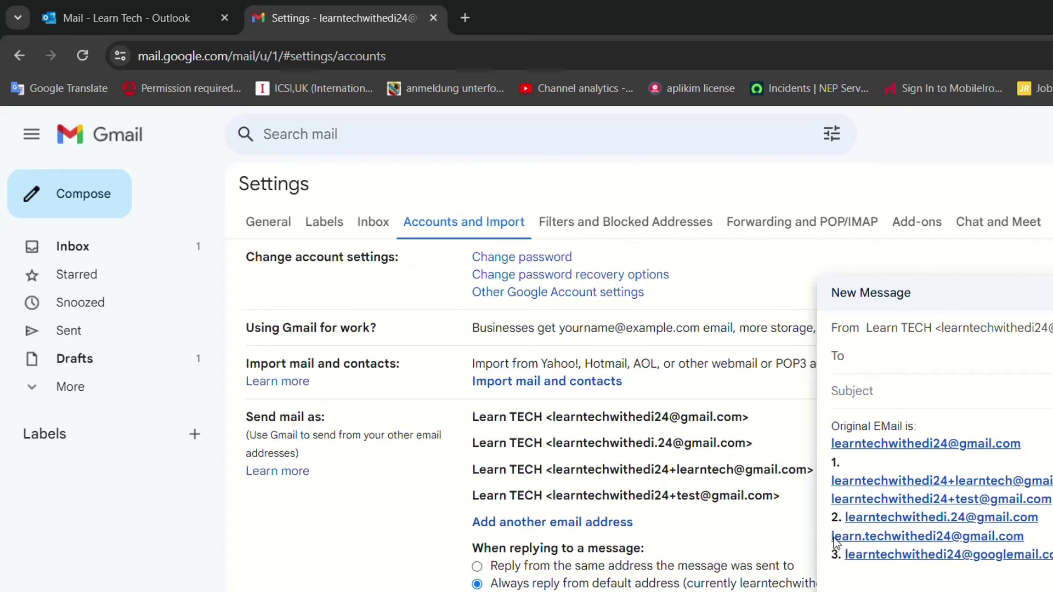
Copy the address with a dot after 'learn' from the draft and add it as a send-as alias
{"action": "left_click_drag", "start_coordinate": [834, 537], "coordinate": [827, 509]}
{"action": "key", "text": "ctrl+c"}
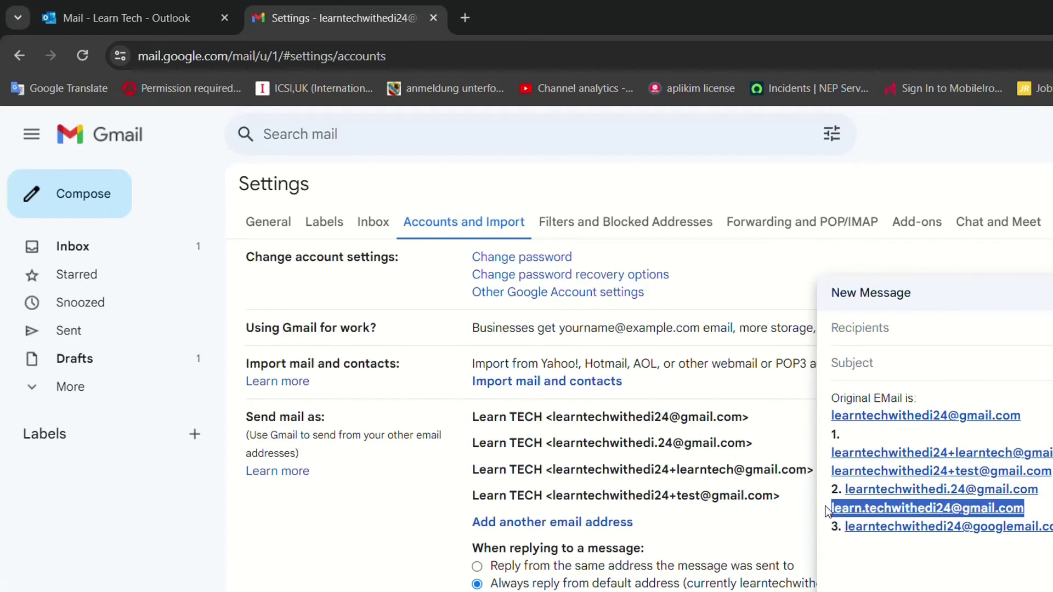
{"action": "left_click", "coordinate": [827, 509]}
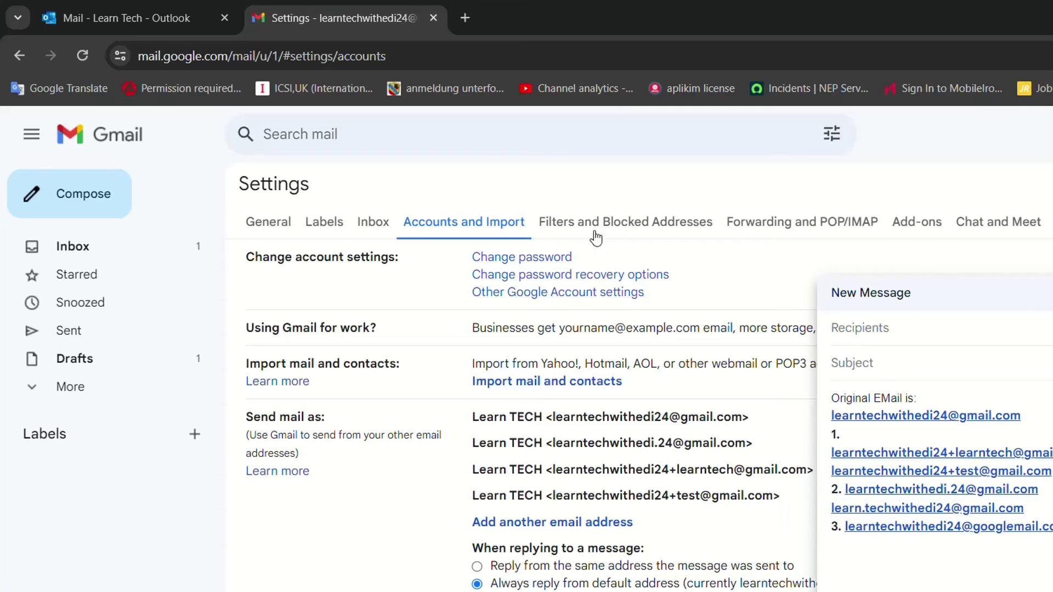
{"action": "left_click", "coordinate": [516, 527]}
{"action": "key", "text": "ctrl+v"}
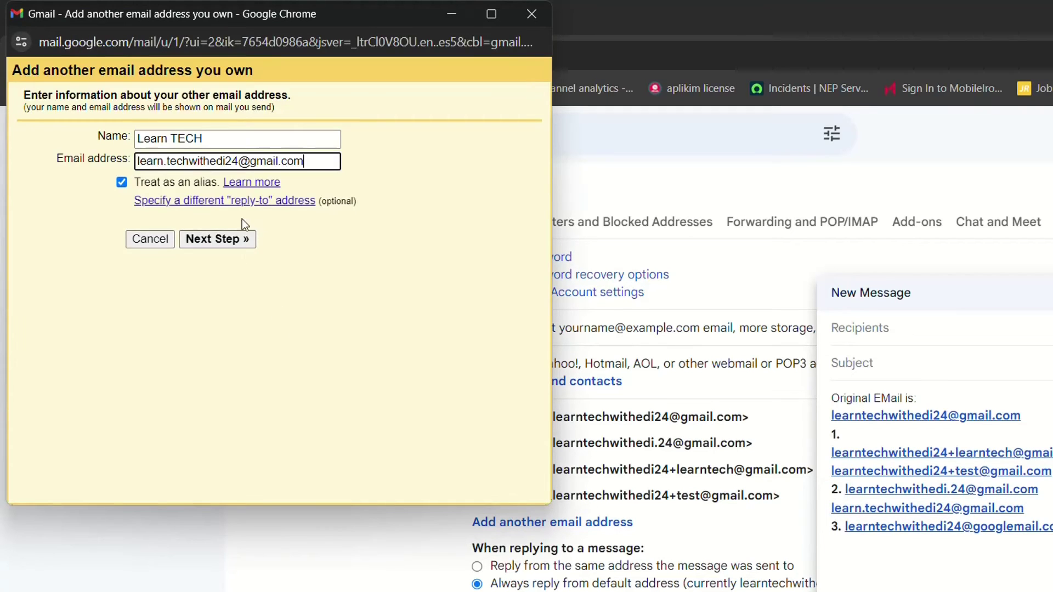
{"action": "left_click", "coordinate": [206, 241]}
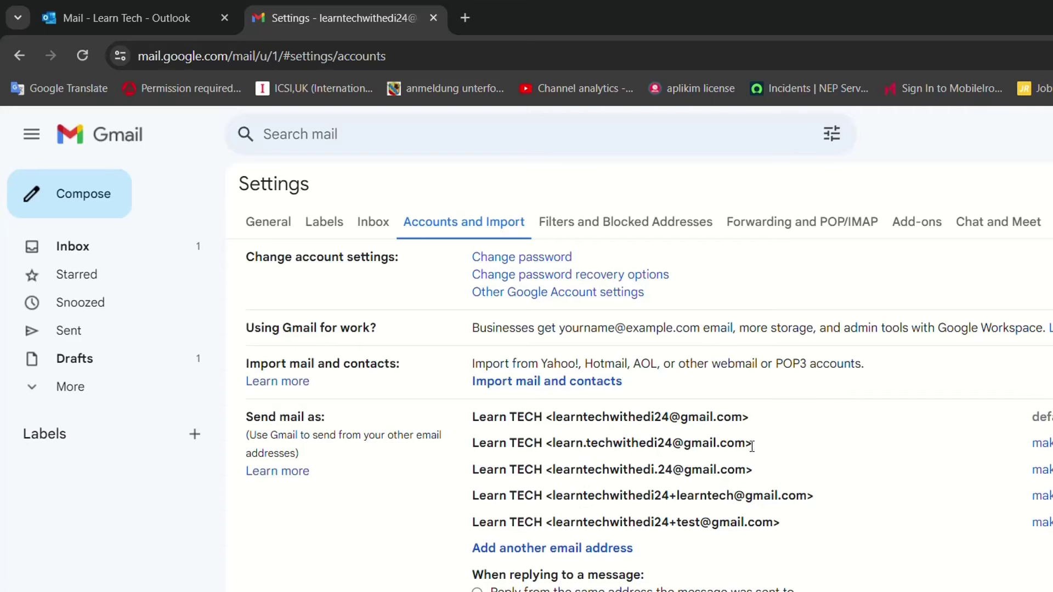
{"action": "left_click", "coordinate": [90, 20]}
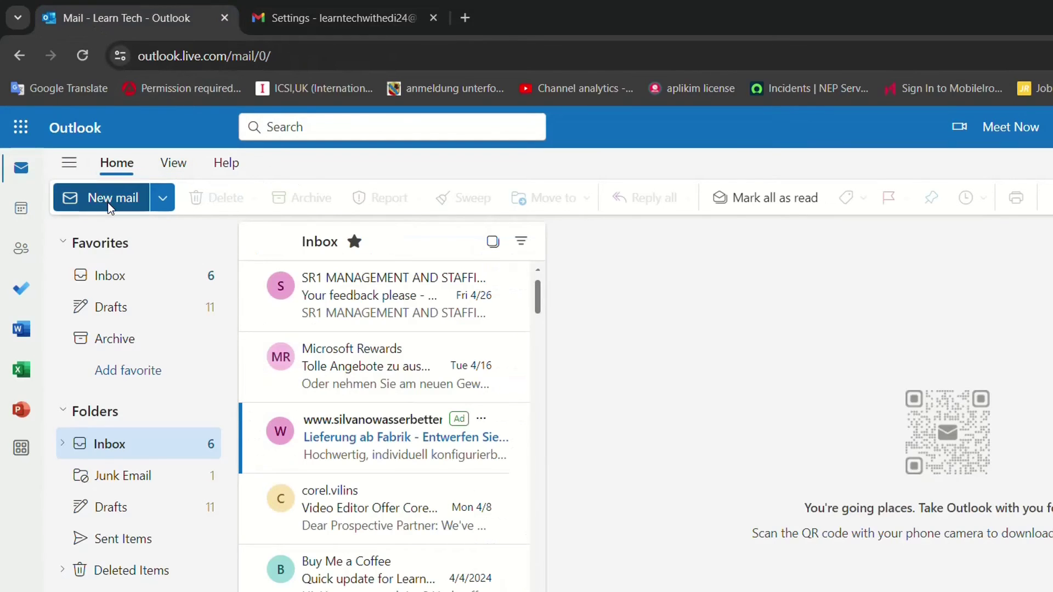
From Outlook, send a 'test .' message to the new dot-after-learn alias address
{"action": "left_click", "coordinate": [109, 197]}
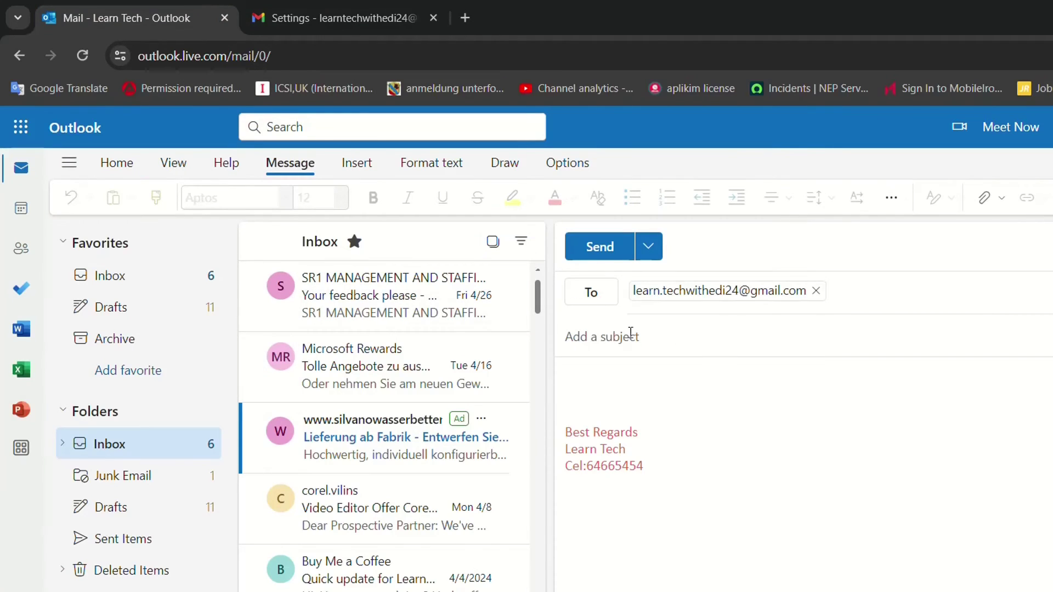
{"action": "type", "text": "test ."}
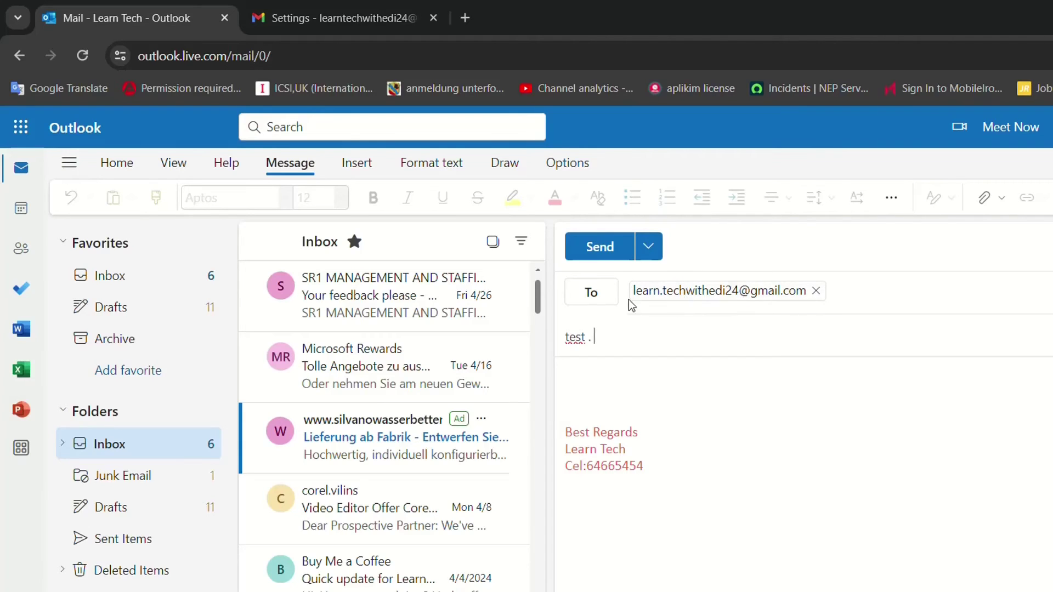
{"action": "left_click", "coordinate": [590, 250]}
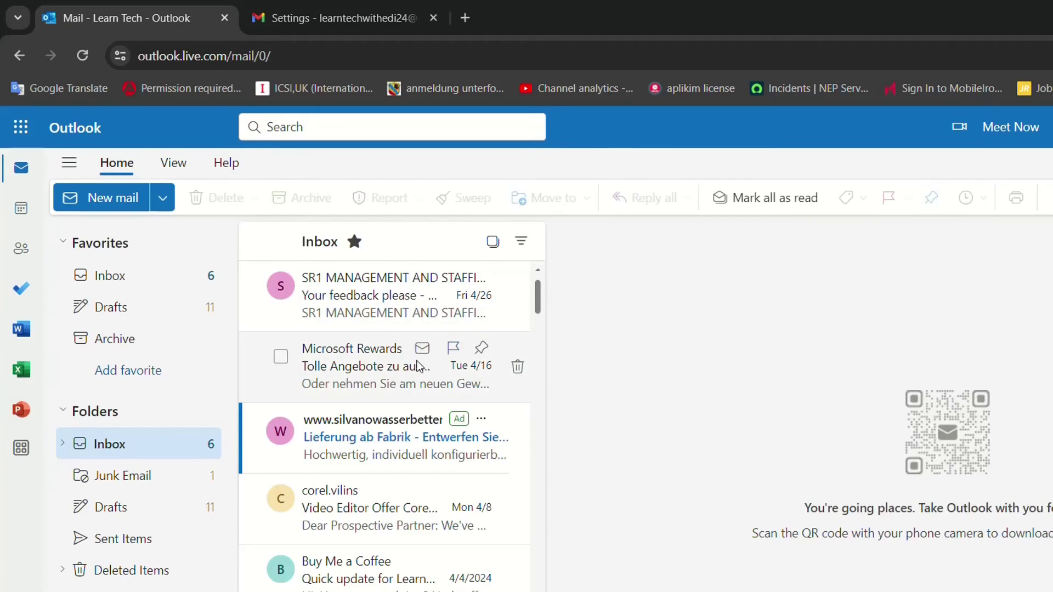
{"action": "left_click", "coordinate": [324, 1]}
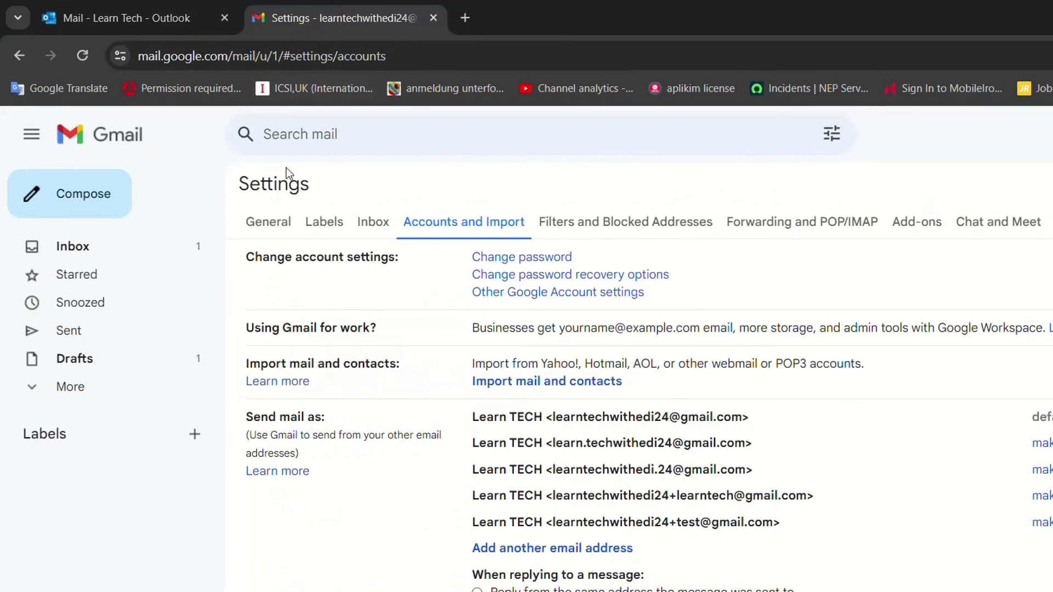
Open the 'test .' message in the Gmail inbox and check its recipient is the new alias
{"action": "left_click", "coordinate": [104, 251]}
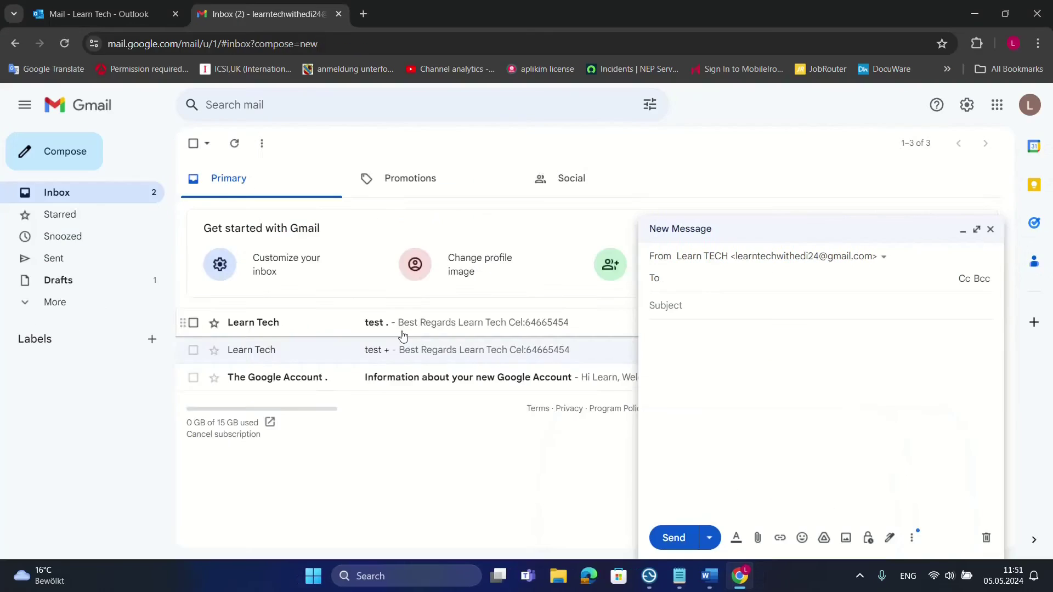
{"action": "left_click", "coordinate": [332, 347]}
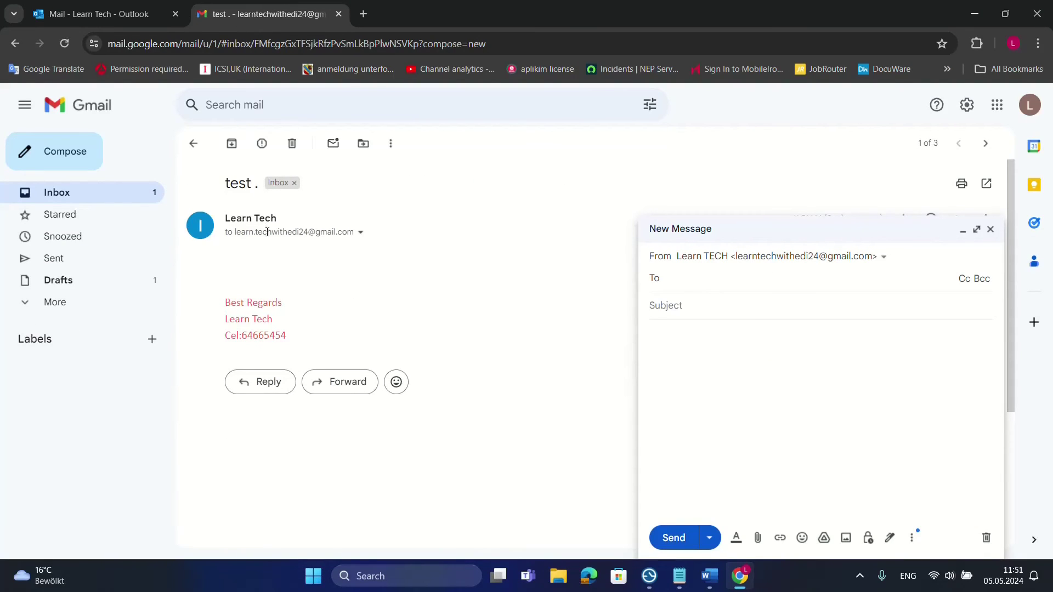
{"action": "left_click", "coordinate": [360, 233]}
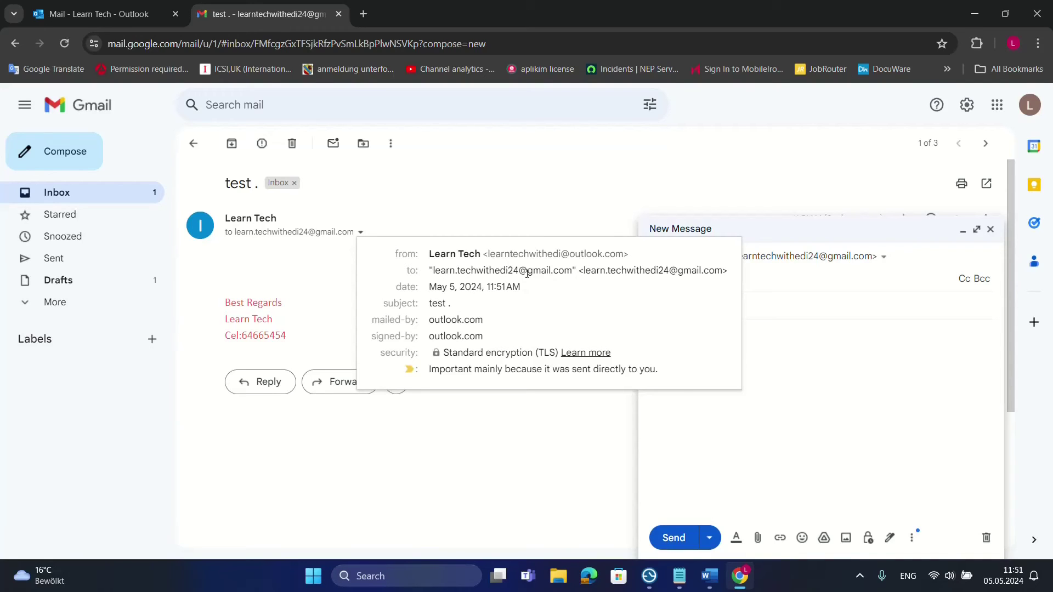
{"action": "left_click", "coordinate": [201, 151]}
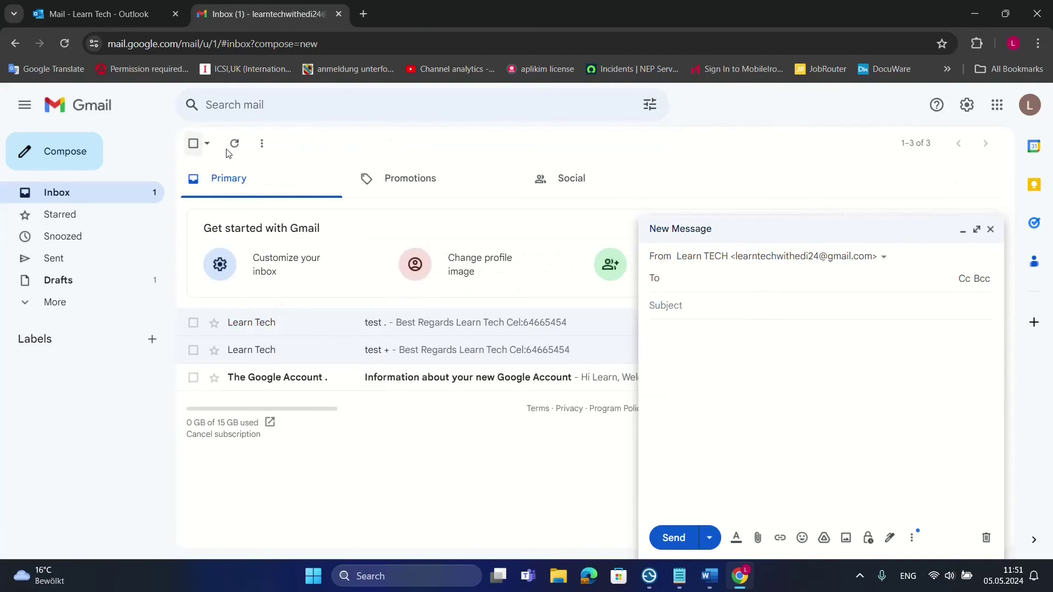
Bring the alias-list draft back up in Gmail
{"action": "left_click", "coordinate": [962, 231]}
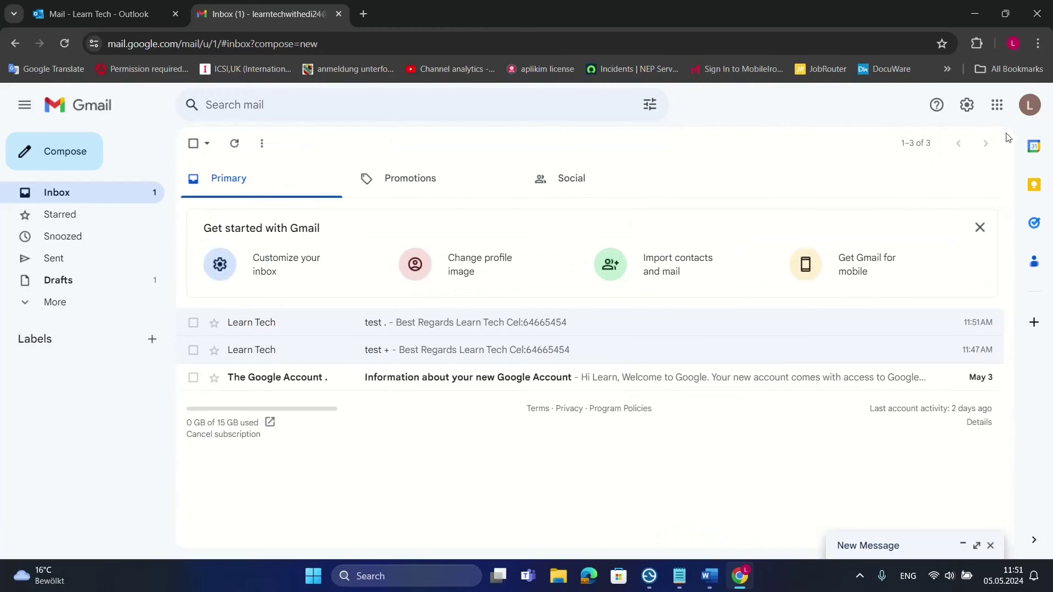
{"action": "left_click", "coordinate": [1029, 105]}
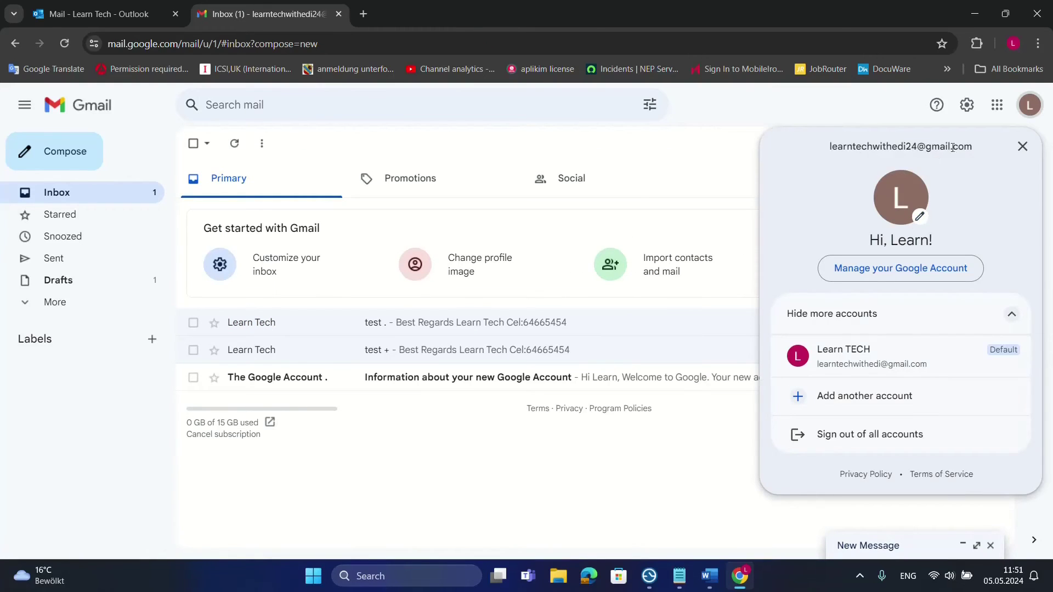
{"action": "left_click", "coordinate": [1021, 147]}
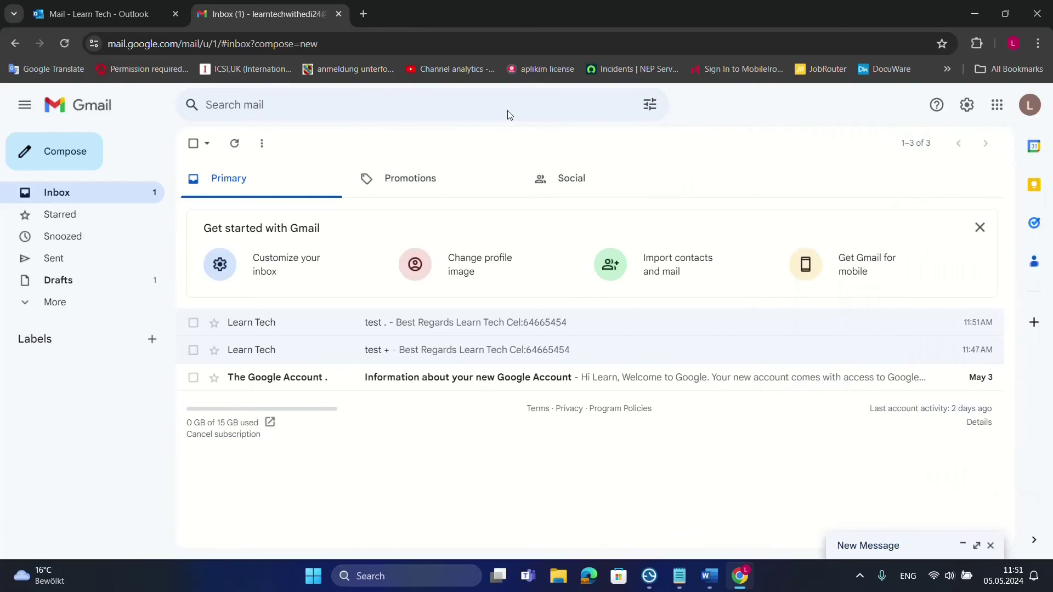
{"action": "left_click", "coordinate": [862, 556]}
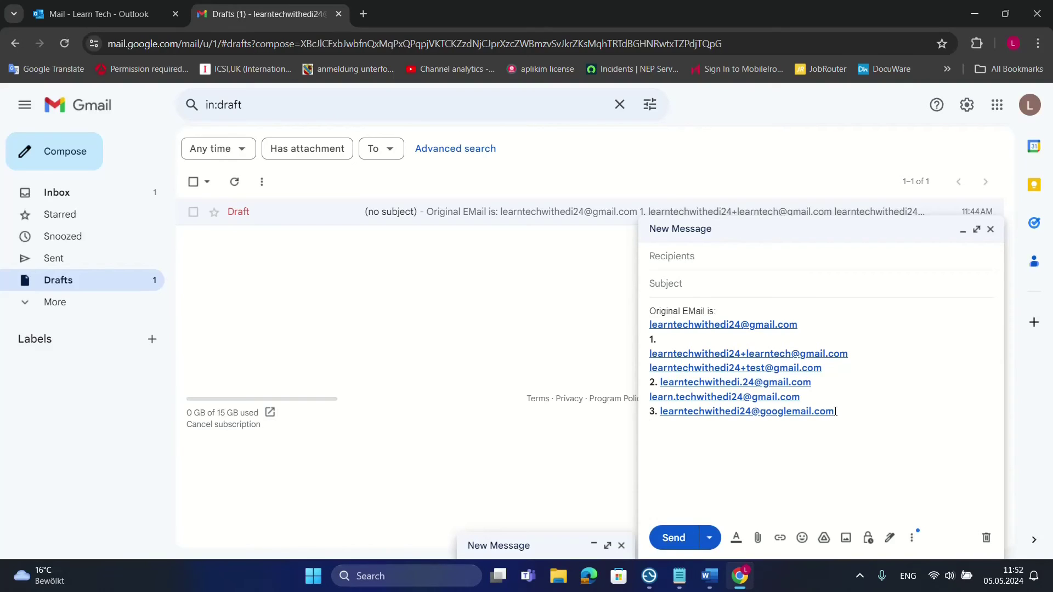
Copy the googlemail.com address from the draft and add it as a send-as alias in Accounts and Import
{"action": "left_click_drag", "start_coordinate": [836, 412], "coordinate": [661, 415]}
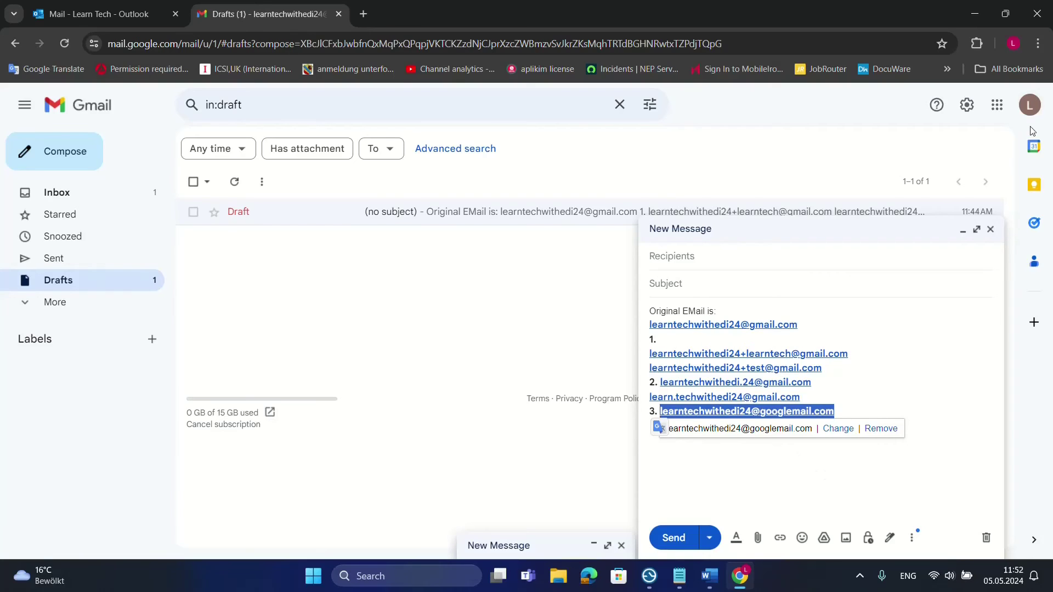
{"action": "left_click", "coordinate": [967, 105]}
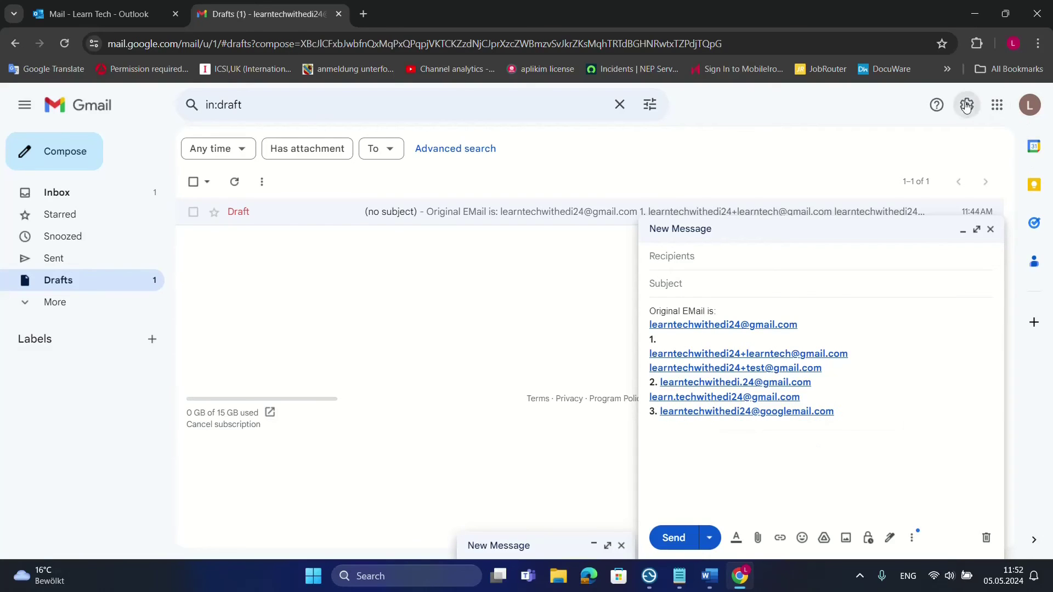
{"action": "left_click", "coordinate": [967, 229]}
{"action": "left_click", "coordinate": [905, 174]}
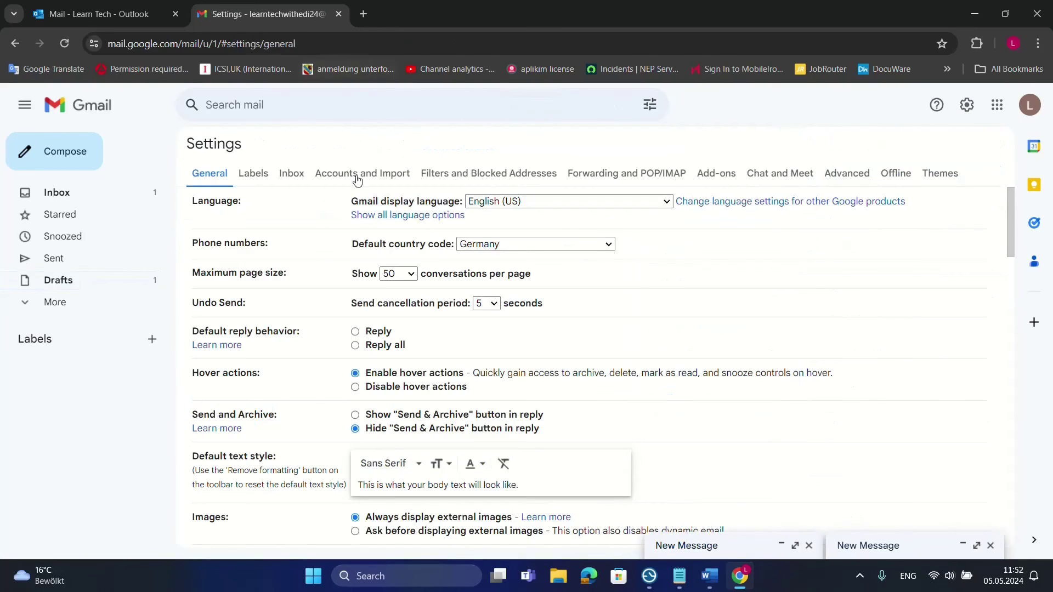
{"action": "left_click", "coordinate": [358, 174]}
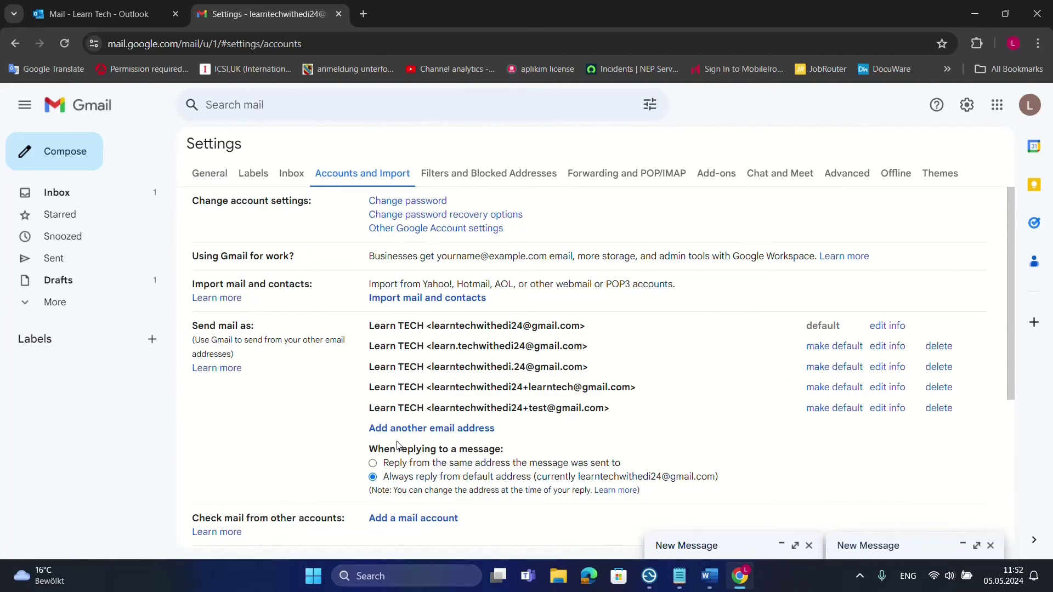
{"action": "left_click", "coordinate": [422, 429]}
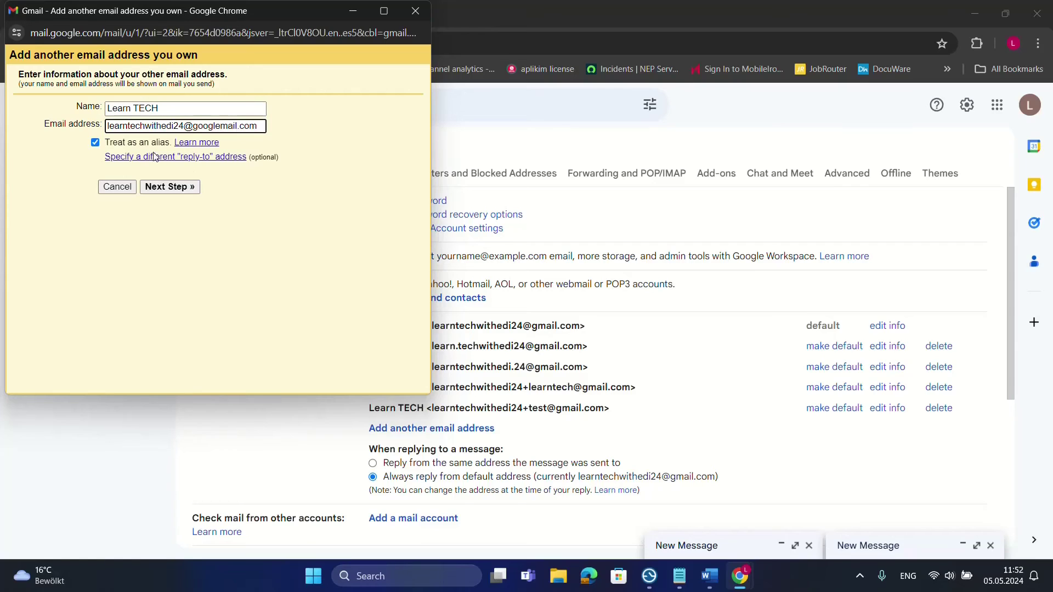
{"action": "left_click", "coordinate": [176, 187]}
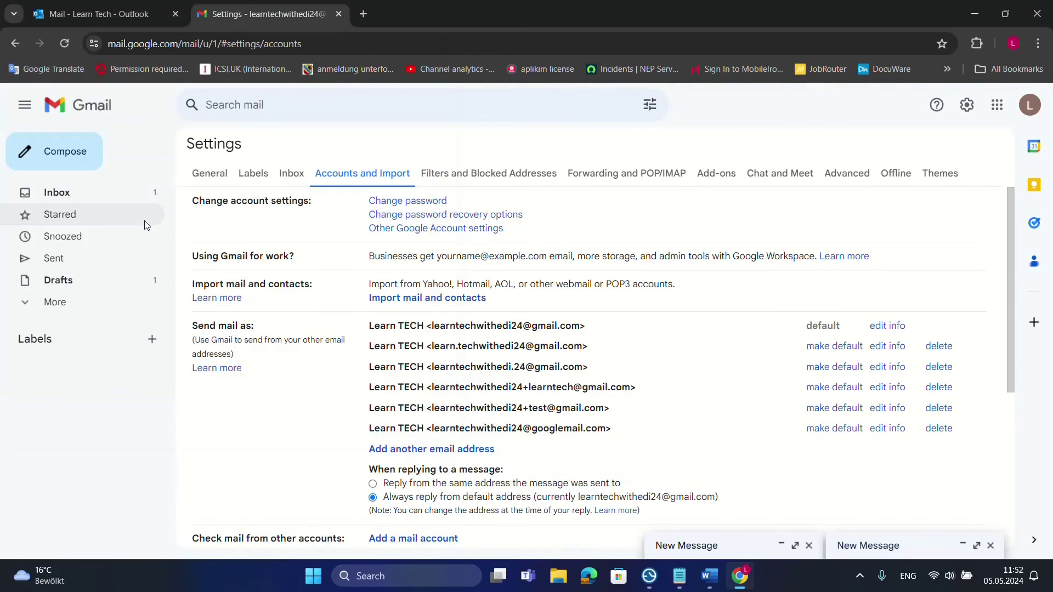
{"action": "left_click", "coordinate": [99, 14]}
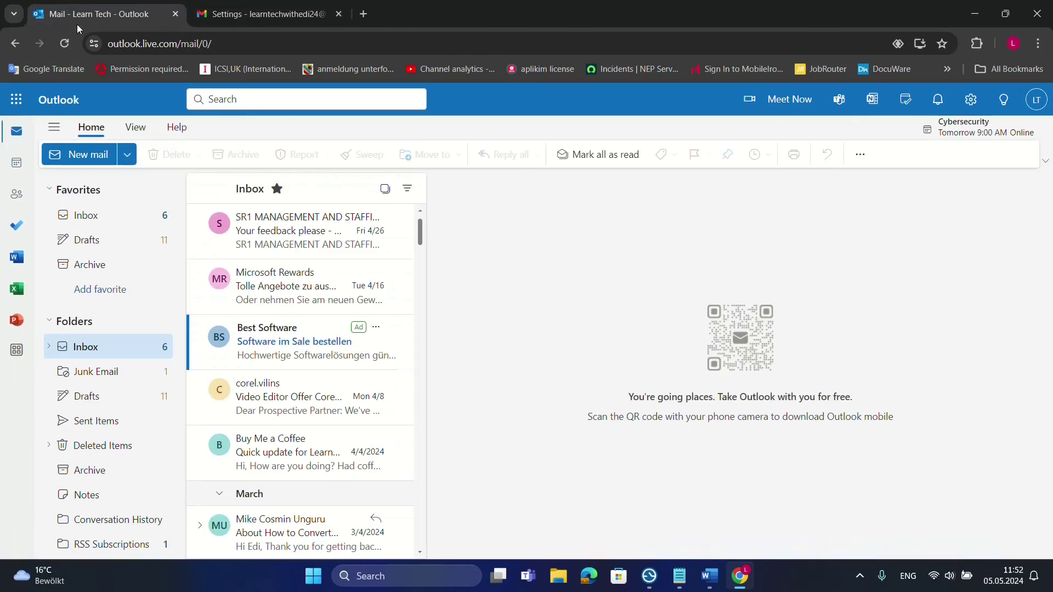
From Outlook, send a 'test googlemail' message to the googlemail.com alias address
{"action": "left_click", "coordinate": [99, 154]}
{"action": "key", "text": "ctrl+v"}
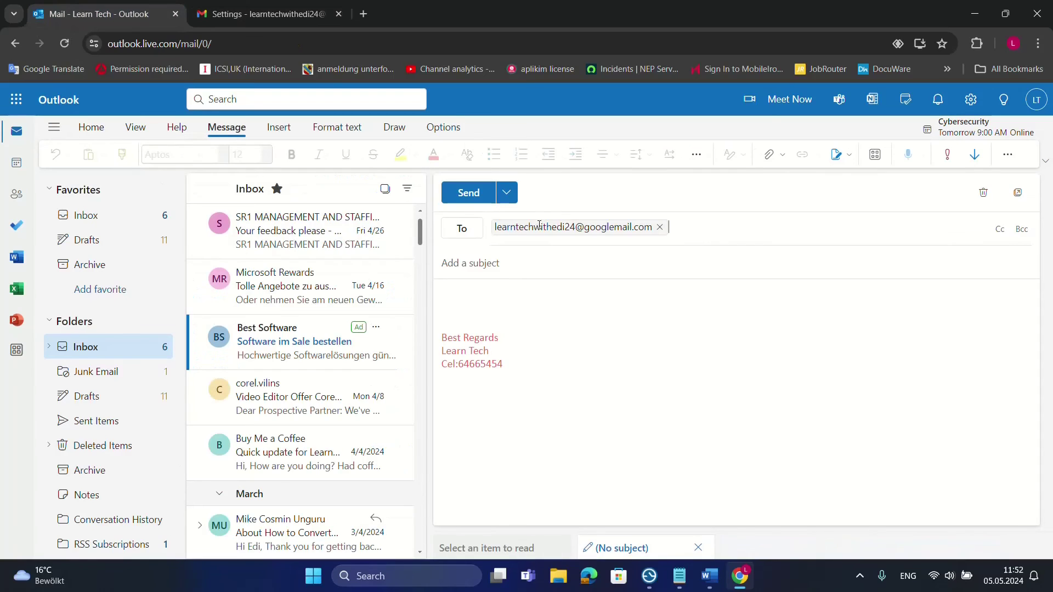
{"action": "left_click", "coordinate": [497, 265]}
{"action": "type", "text": "go"}
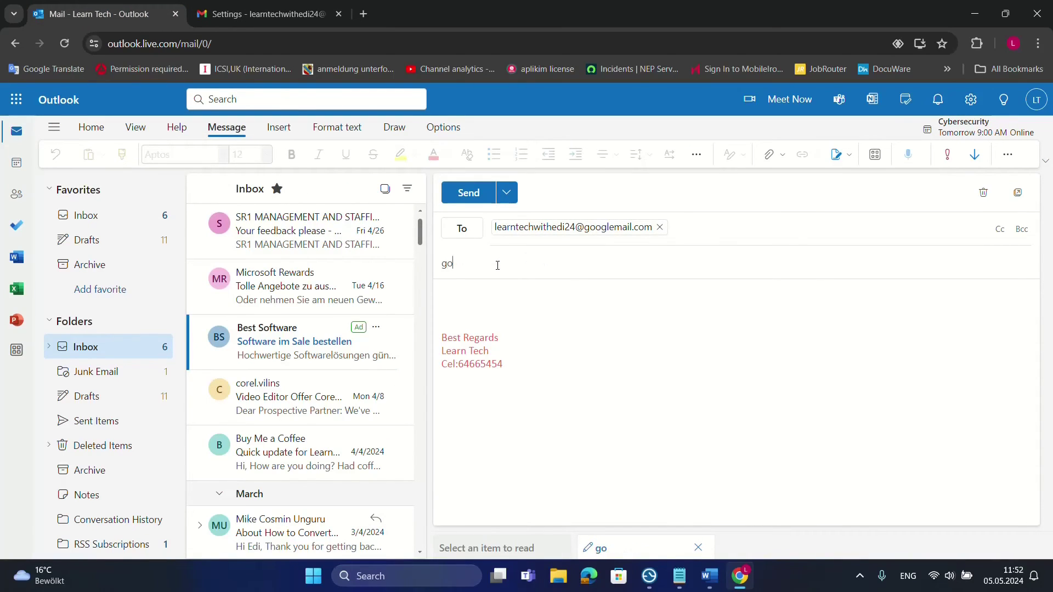
{"action": "key", "text": "BackSpace"}
{"action": "key", "text": "BackSpace"}
{"action": "type", "text": "test googlemail"}
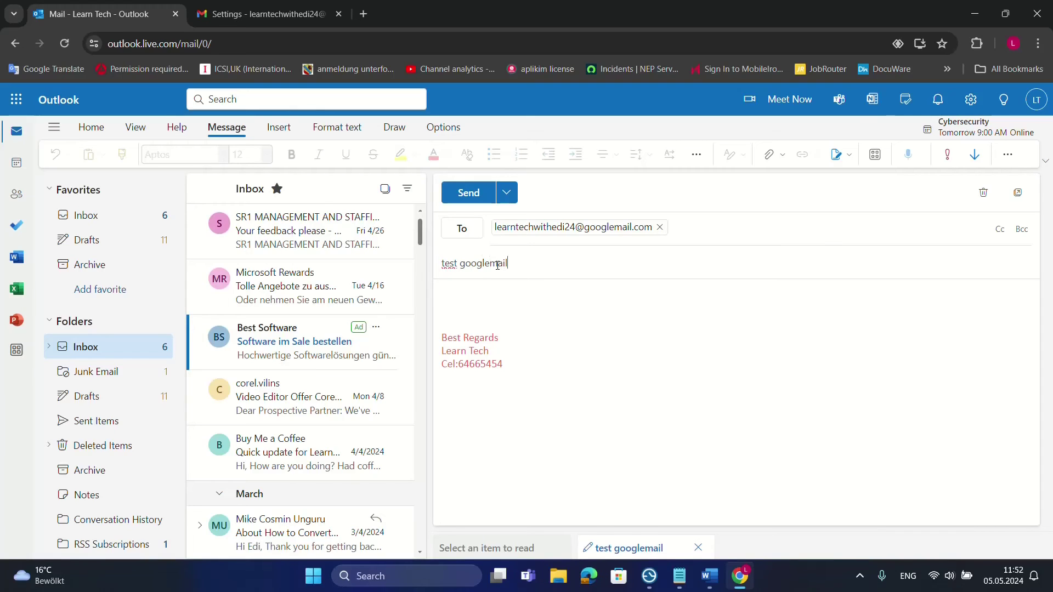
{"action": "left_click", "coordinate": [469, 193]}
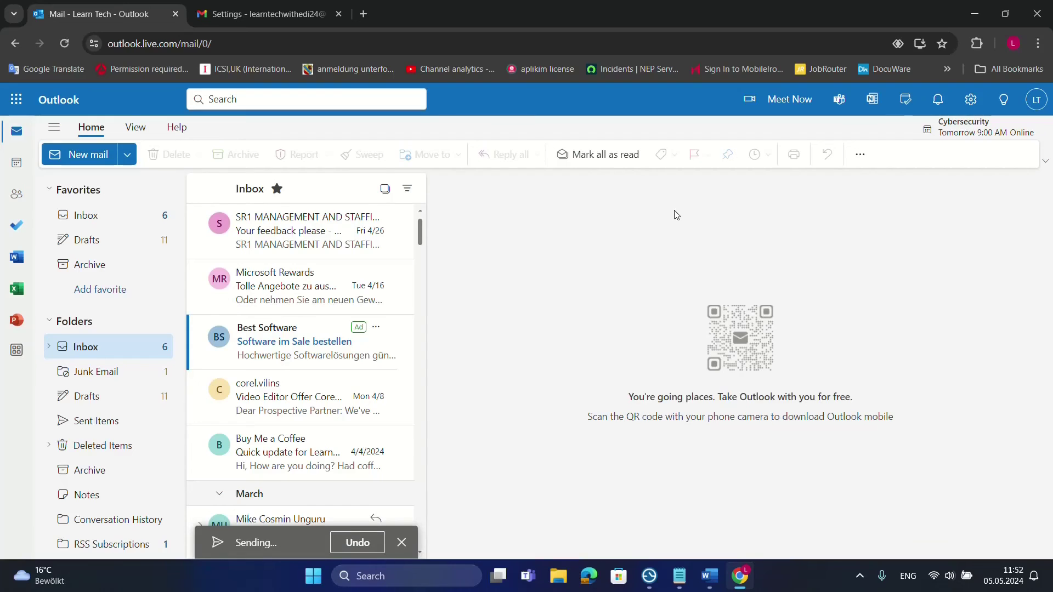
{"action": "left_click", "coordinate": [269, 12]}
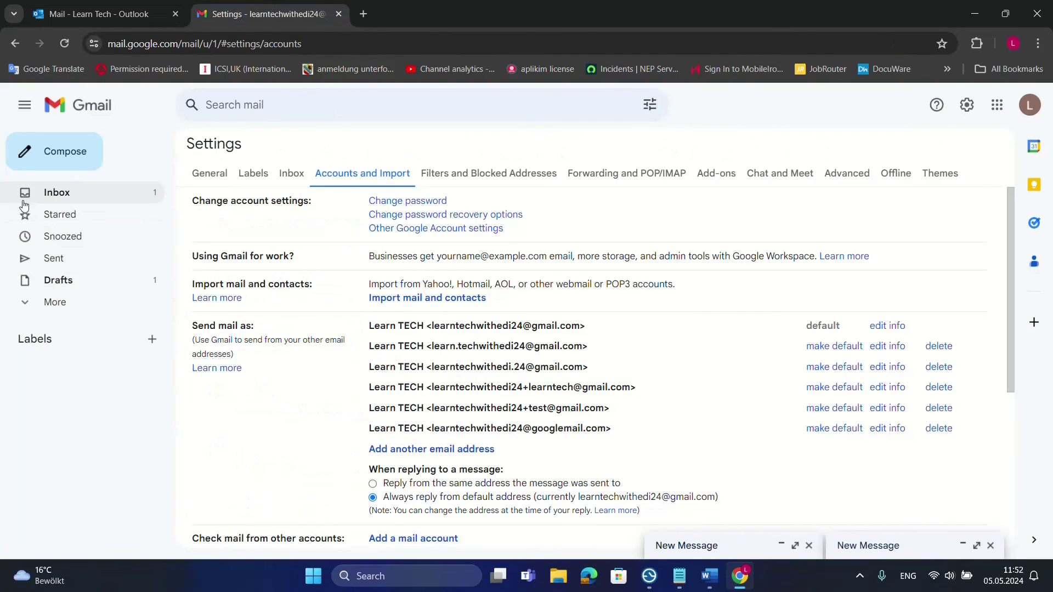
Check the 'test googlemail' message was delivered to the googlemail.com alias, then reopen the alias-list draft
{"action": "left_click", "coordinate": [164, 202]}
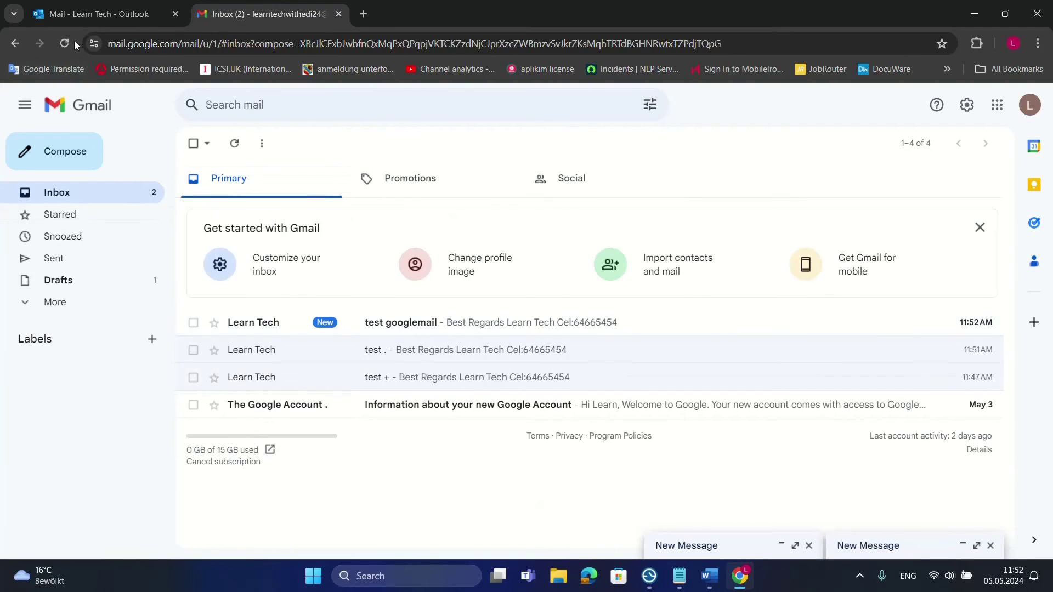
{"action": "left_click", "coordinate": [562, 331]}
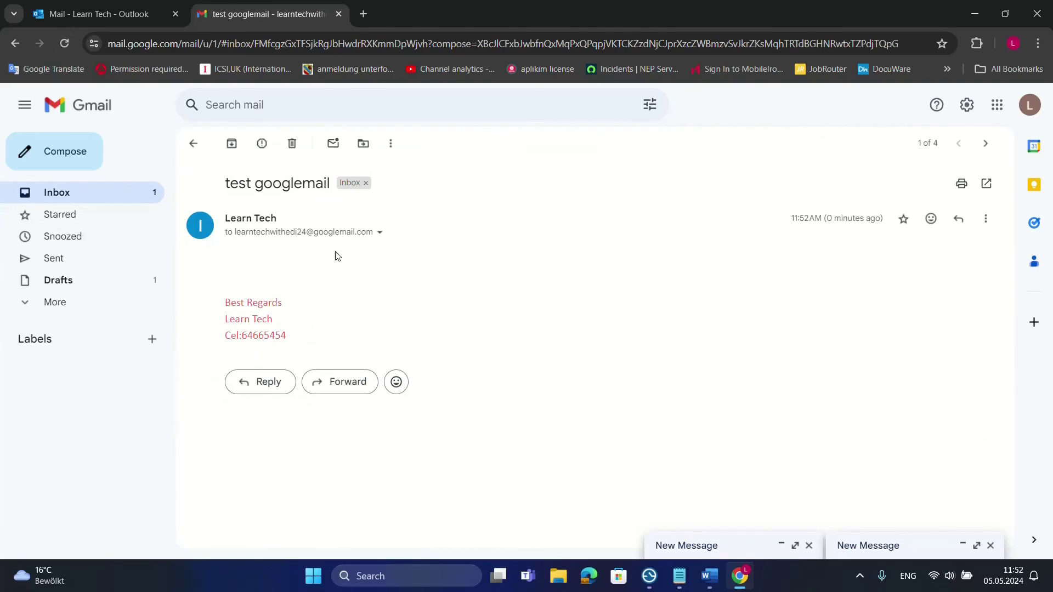
{"action": "left_click", "coordinate": [379, 232]}
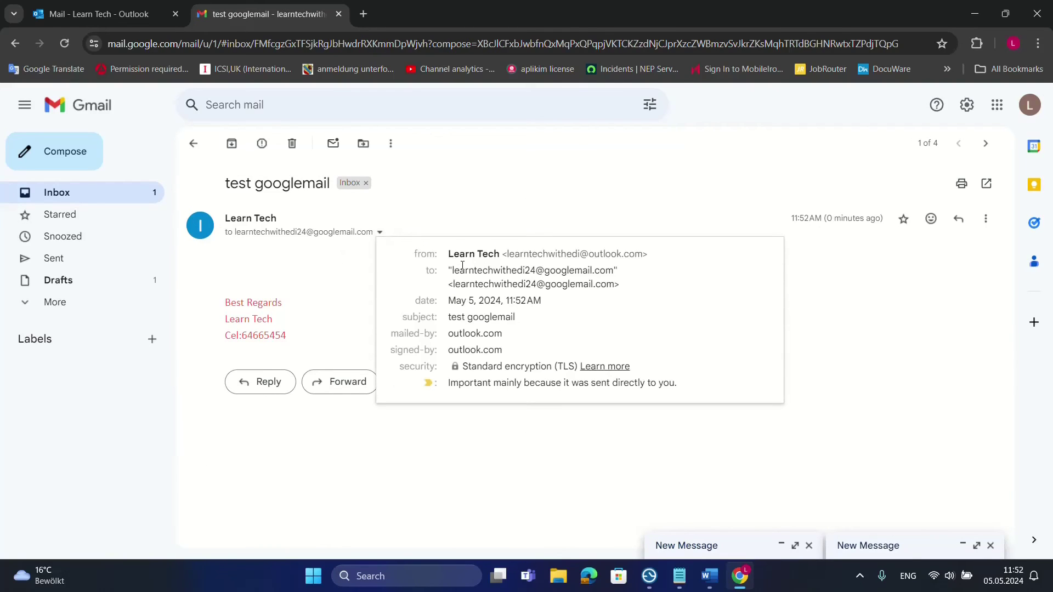
{"action": "left_click_drag", "start_coordinate": [452, 272], "coordinate": [618, 272]}
{"action": "left_click", "coordinate": [617, 269]}
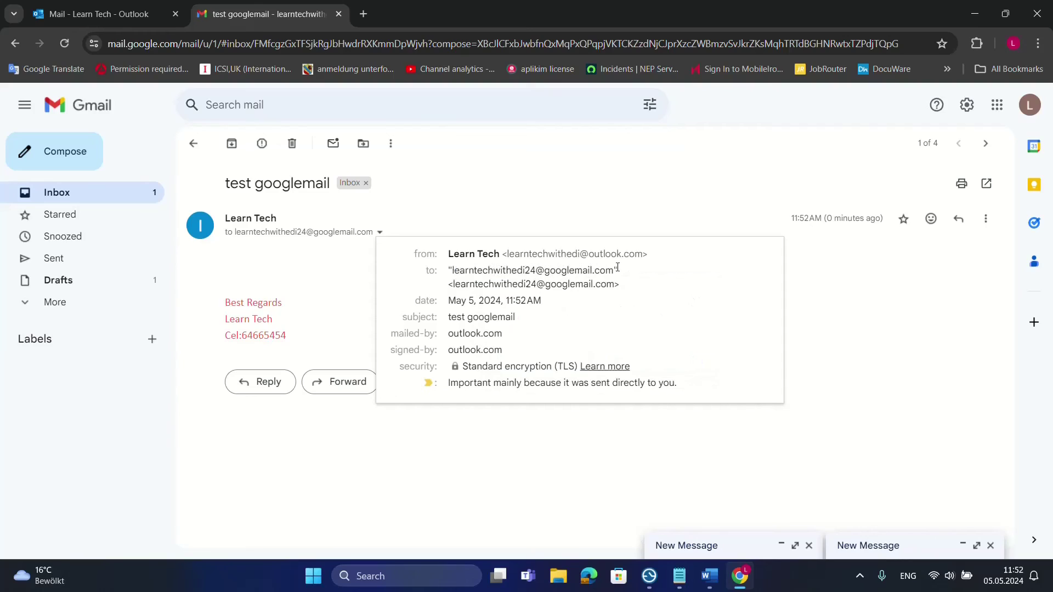
{"action": "left_click", "coordinate": [719, 495]}
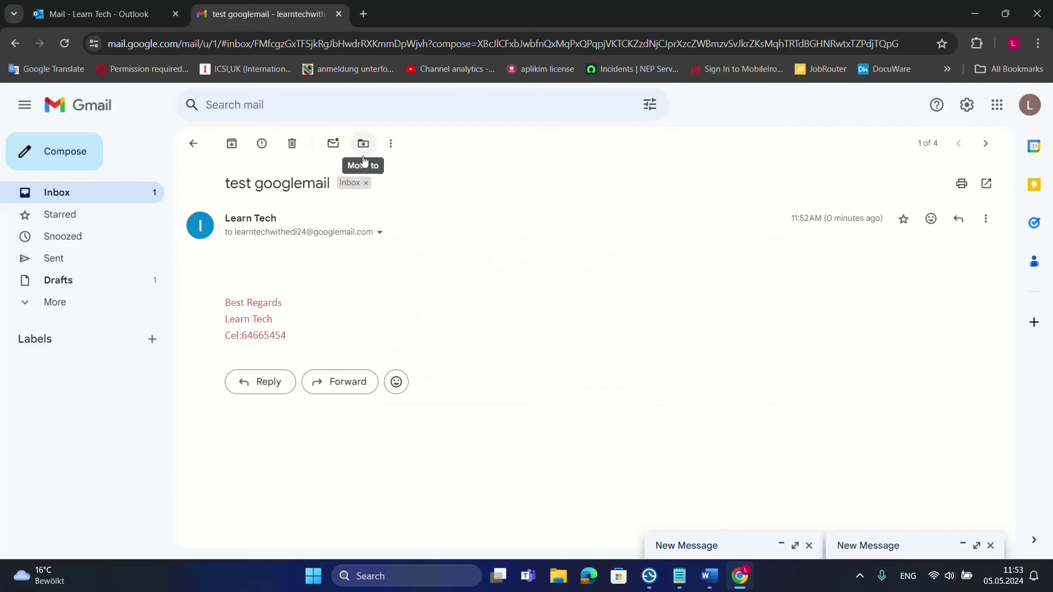
{"action": "left_click", "coordinate": [852, 546]}
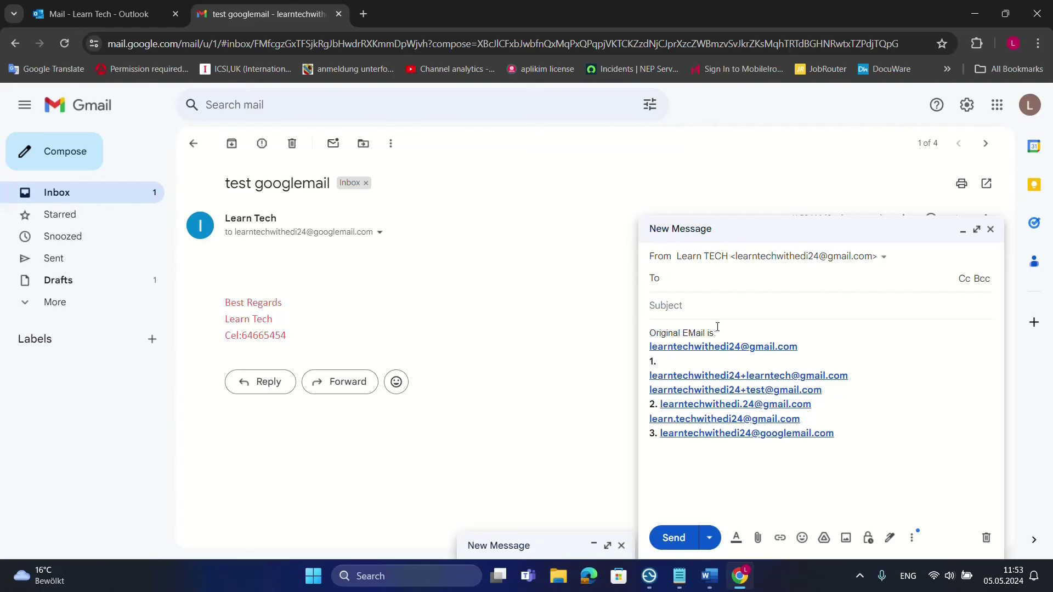
Send the alias list from the +learntech alias to the outlook.com address, subject 'different gmail address'
{"action": "left_click", "coordinate": [794, 263]}
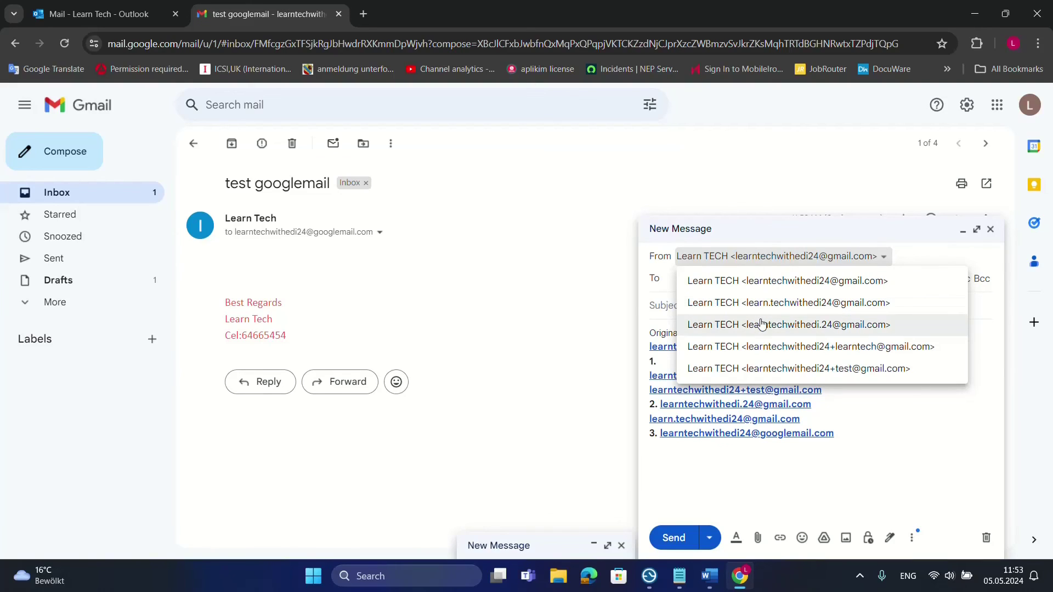
{"action": "left_click", "coordinate": [773, 353]}
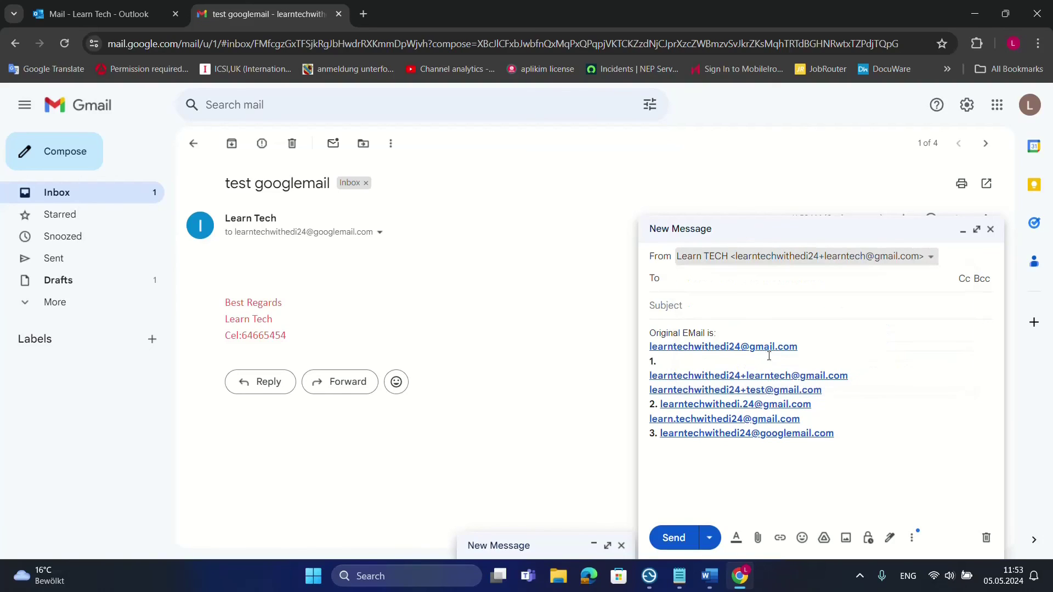
{"action": "left_click", "coordinate": [698, 282]}
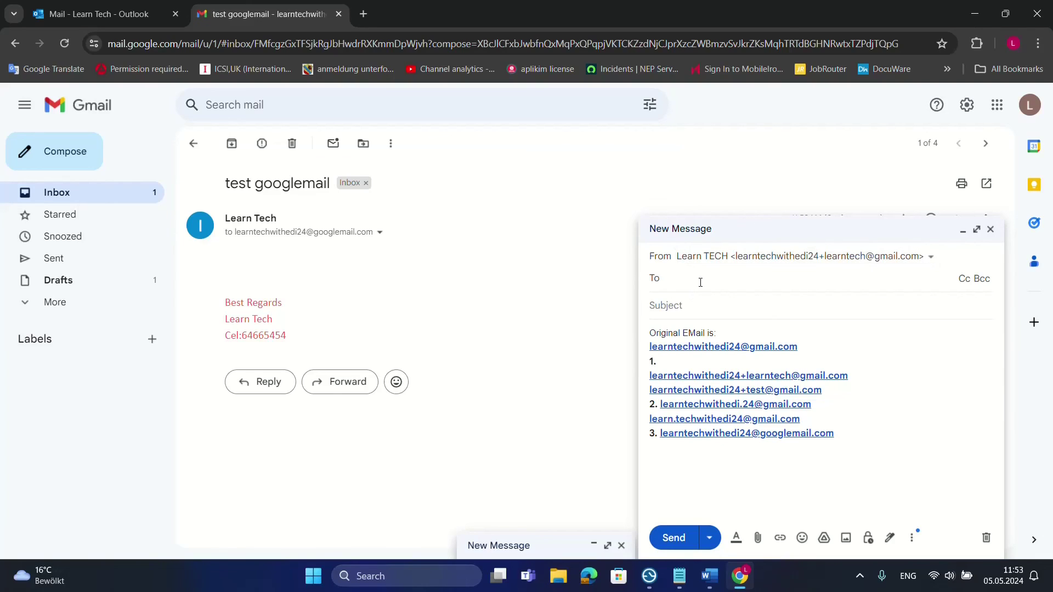
{"action": "type", "text": "lear"}
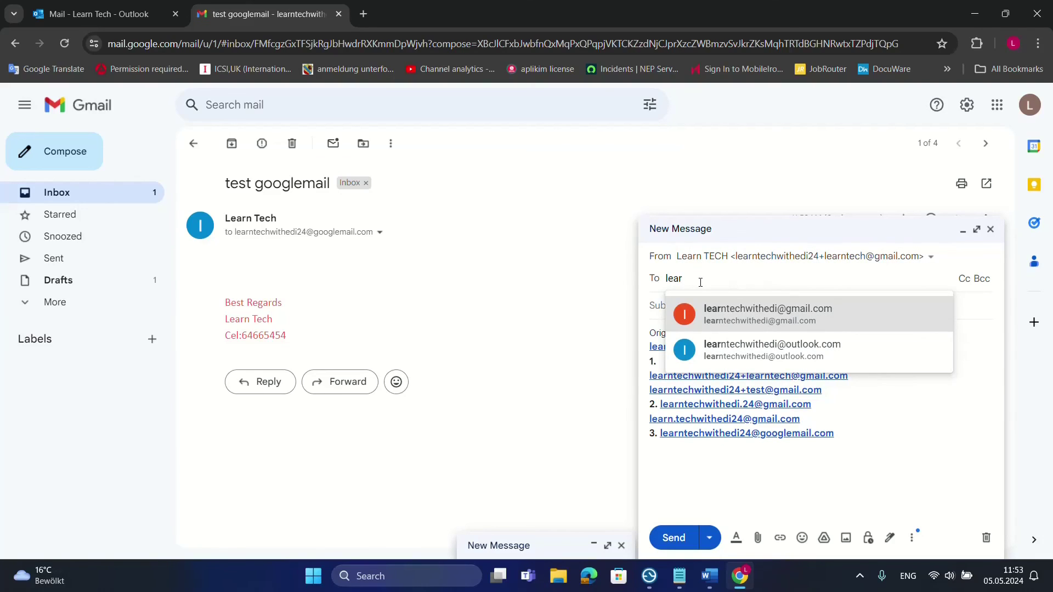
{"action": "key", "text": "Down"}
{"action": "key", "text": "Return"}
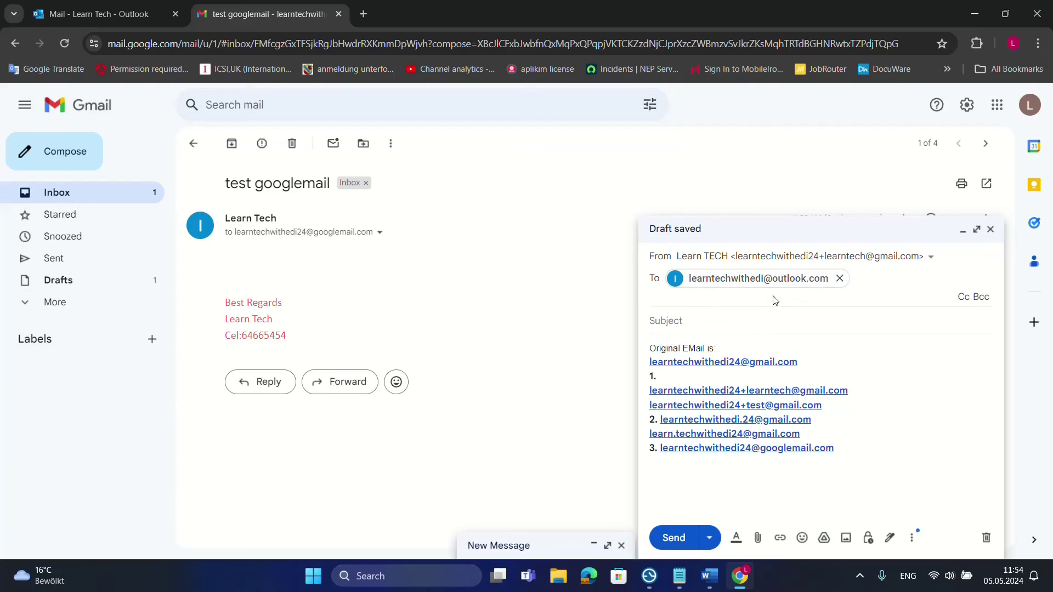
{"action": "left_click", "coordinate": [681, 322]}
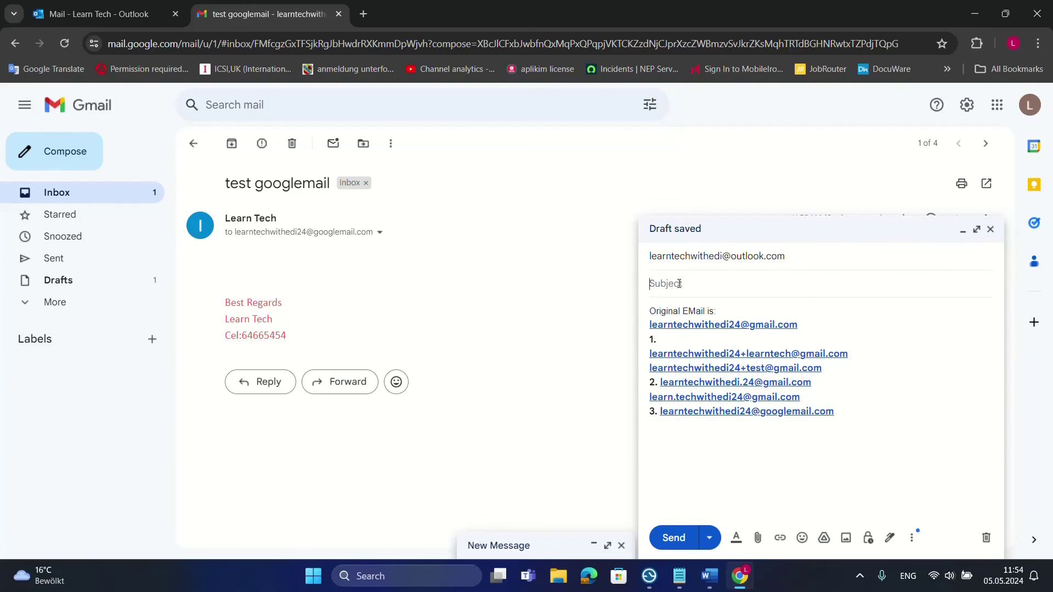
{"action": "type", "text": "different gmail addre"}
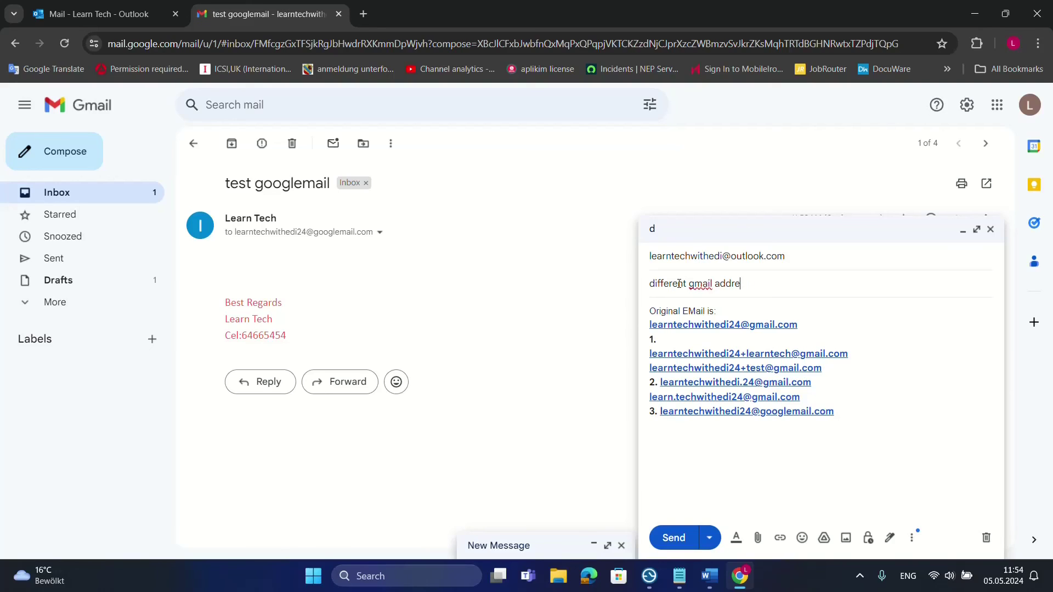
{"action": "type", "text": "sses"}
{"action": "left_click", "coordinate": [674, 538]}
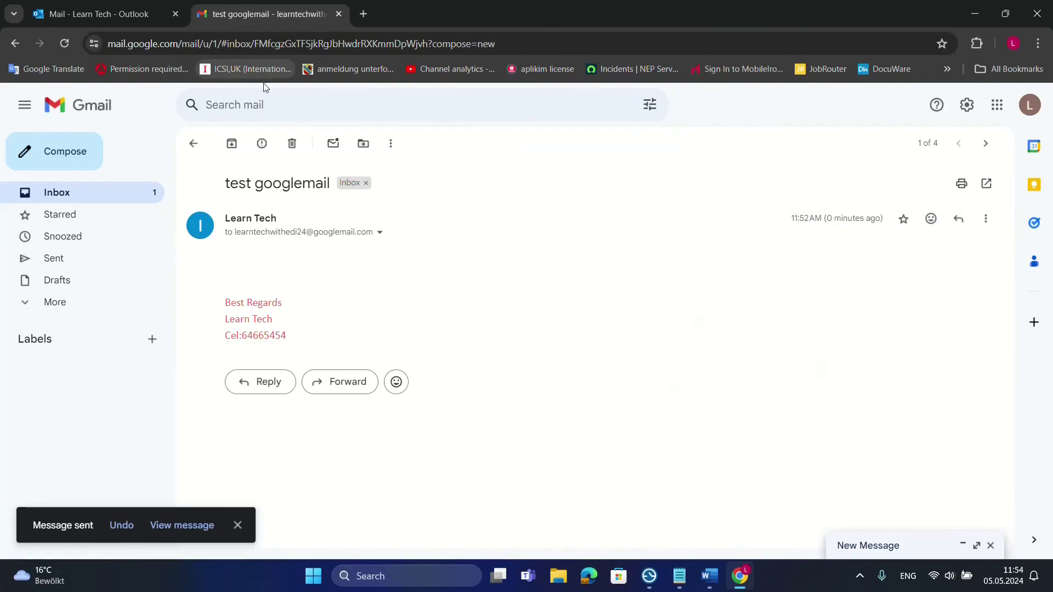
{"action": "key", "text": "ctrl+1"}
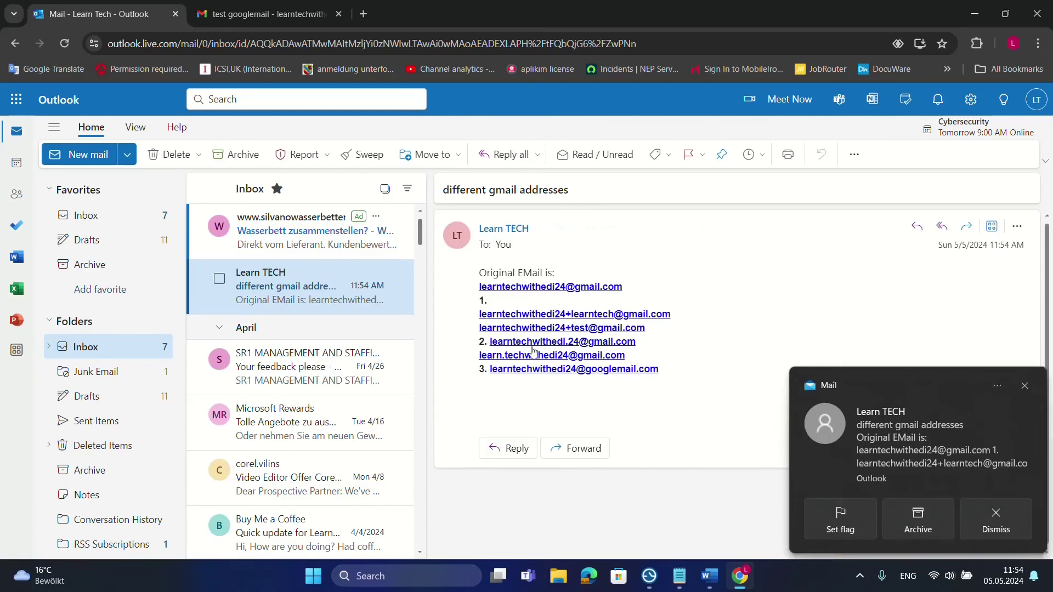
{"action": "left_click", "coordinate": [504, 229]}
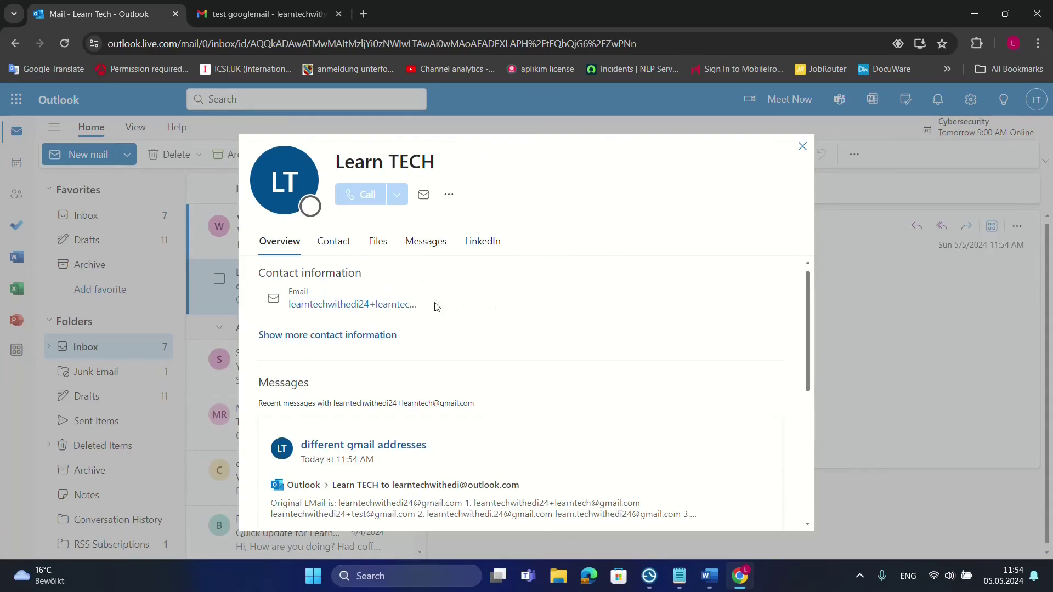
{"action": "left_click", "coordinate": [335, 307]}
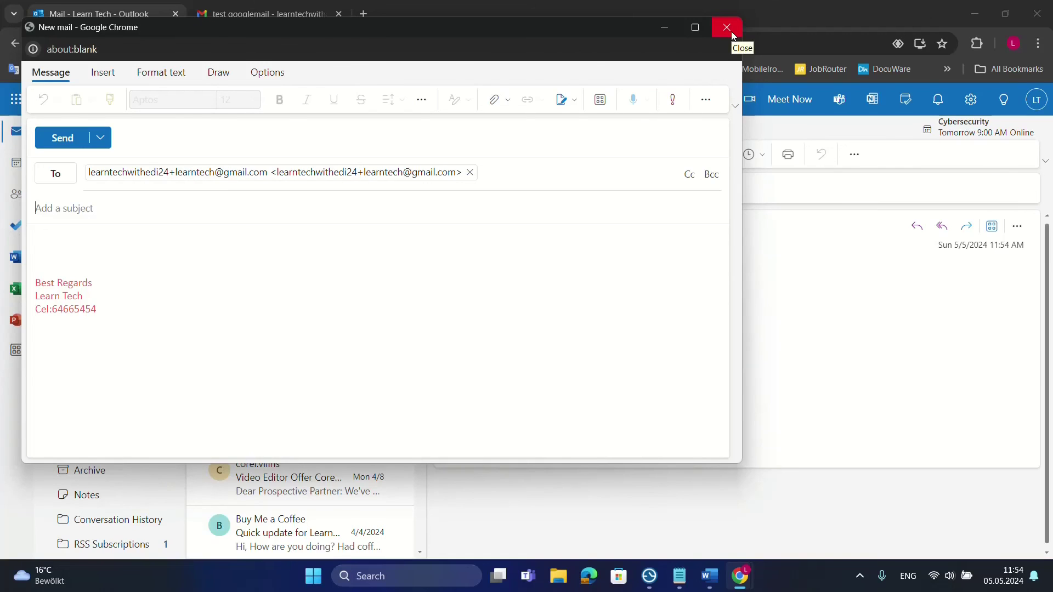
{"action": "left_click", "coordinate": [728, 27]}
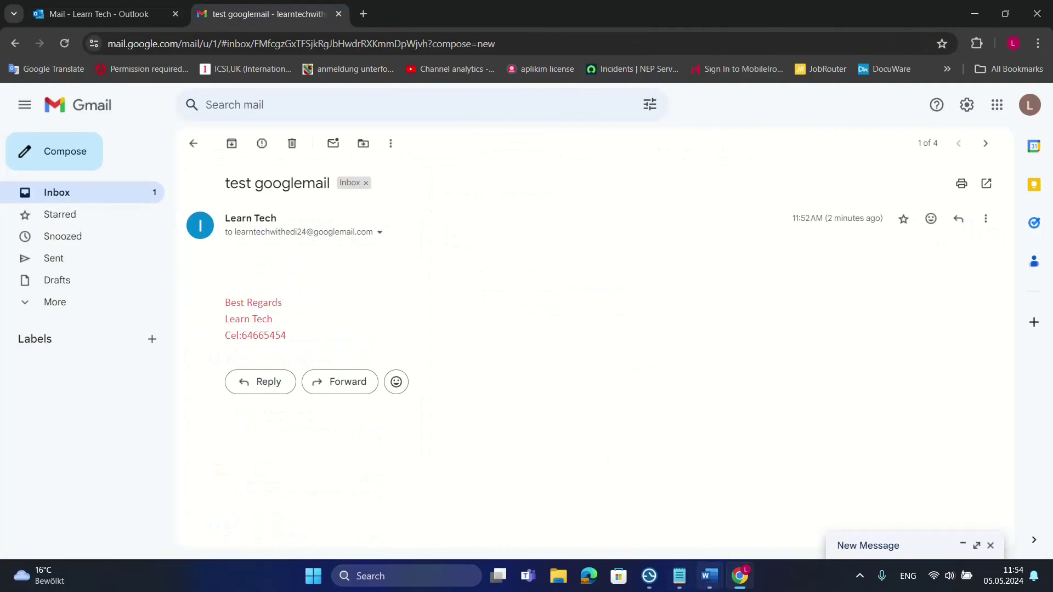